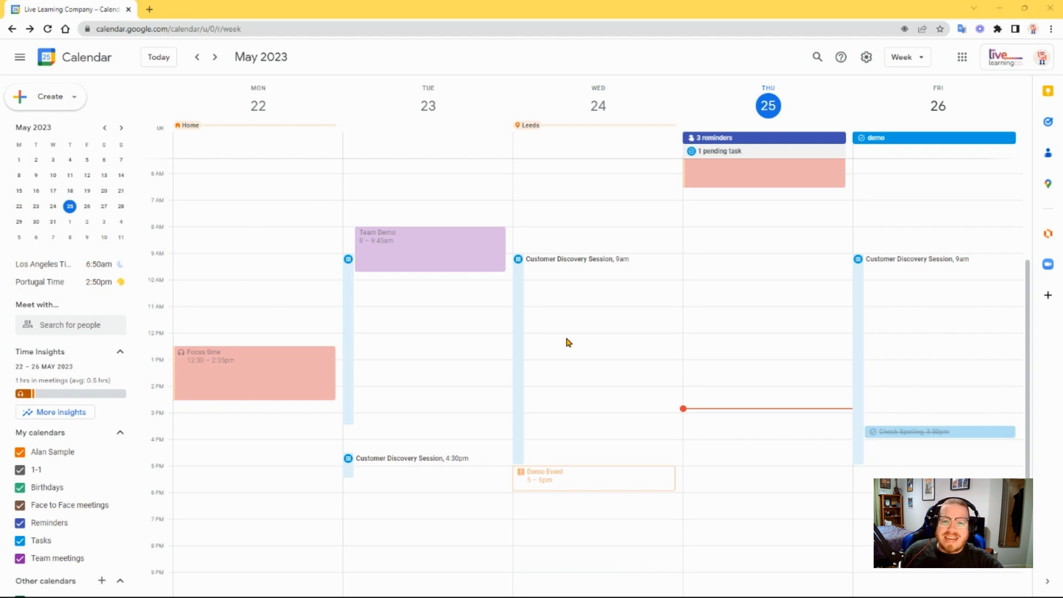
Enable creating appointment schedules instead of appointment slots in the calendar settings, and return to the week view.
{"action": "left_click", "coordinate": [868, 60]}
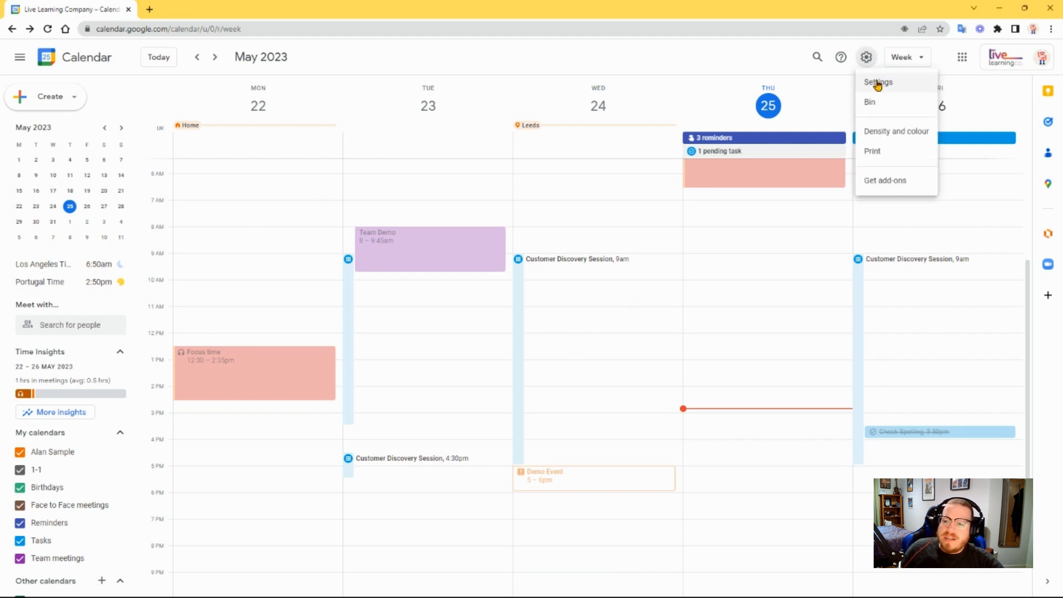
{"action": "left_click", "coordinate": [878, 83]}
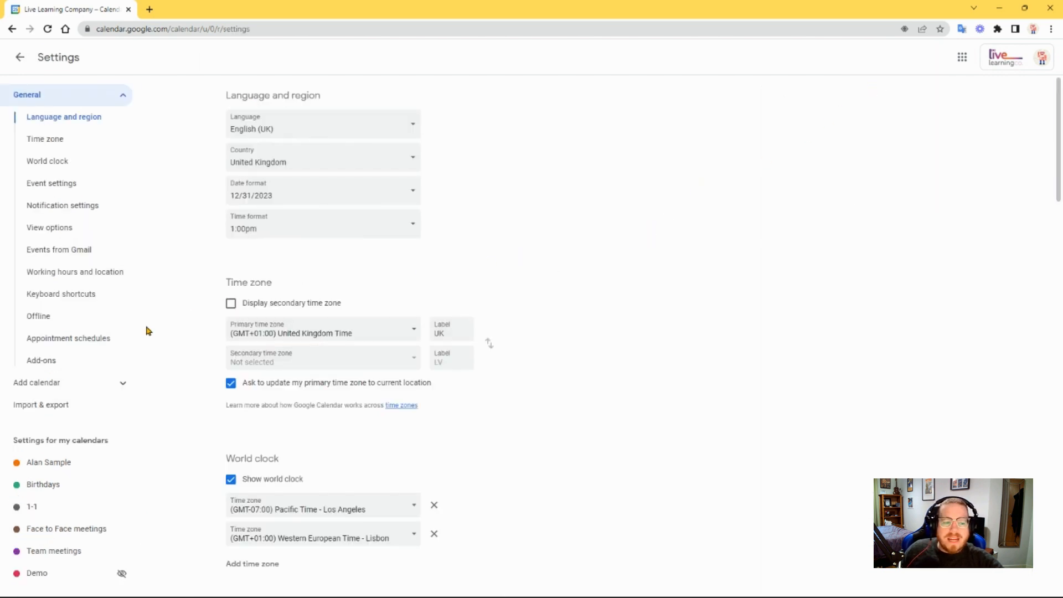
{"action": "left_click", "coordinate": [83, 344]}
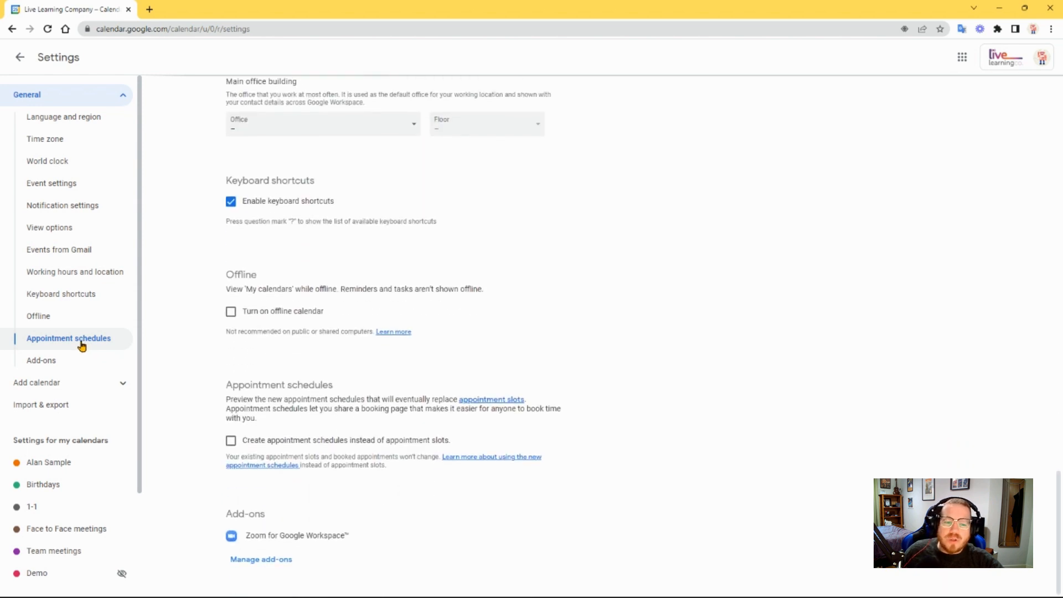
{"action": "left_click", "coordinate": [230, 440]}
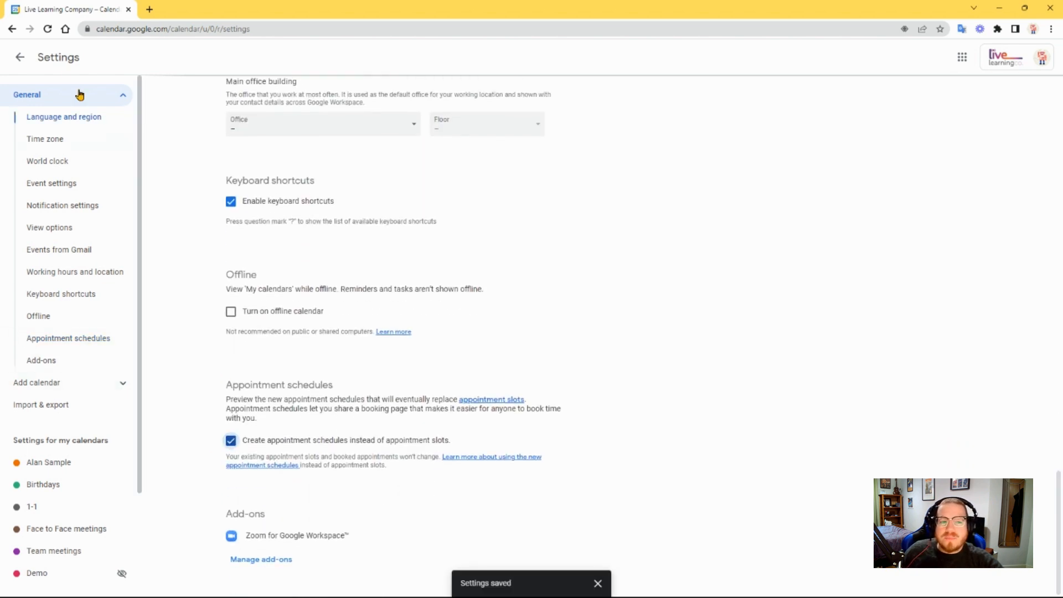
{"action": "left_click", "coordinate": [19, 58]}
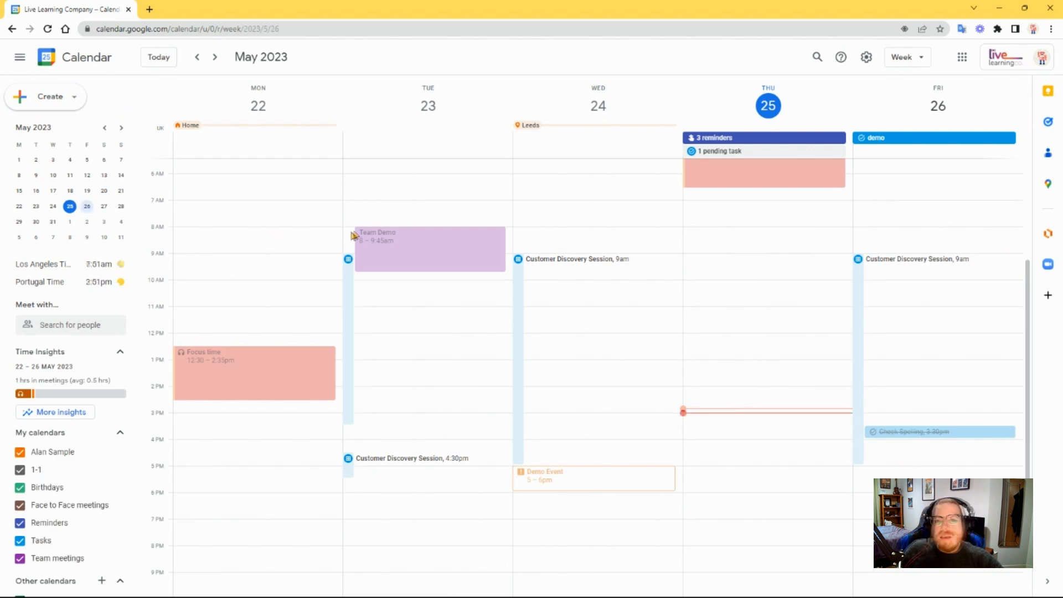
Create an appointment schedule titled "1-2-1" with a 1 hour appointment duration.
{"action": "left_click", "coordinate": [49, 98]}
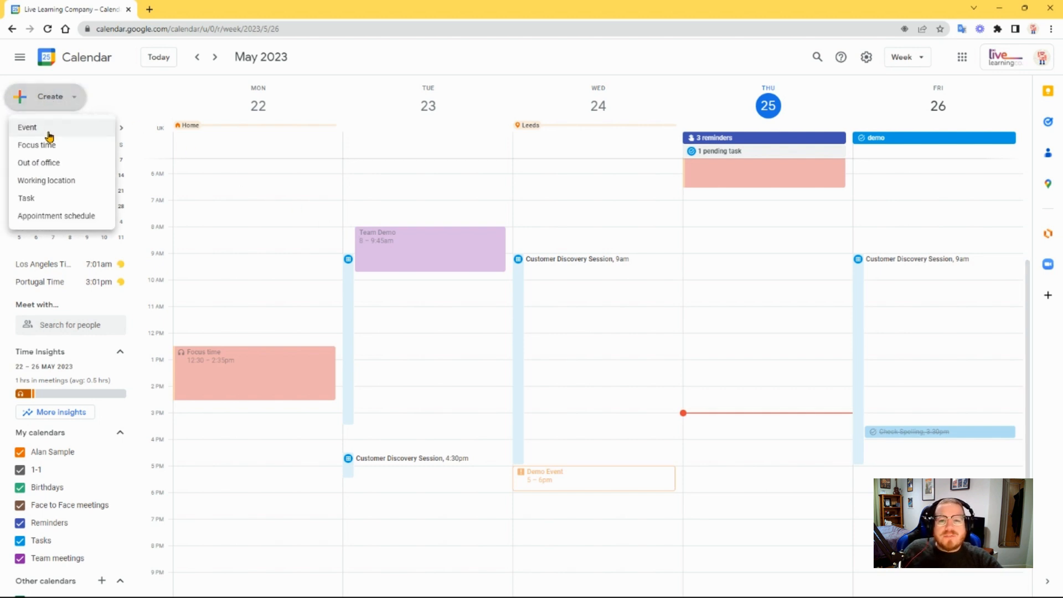
{"action": "left_click", "coordinate": [62, 217]}
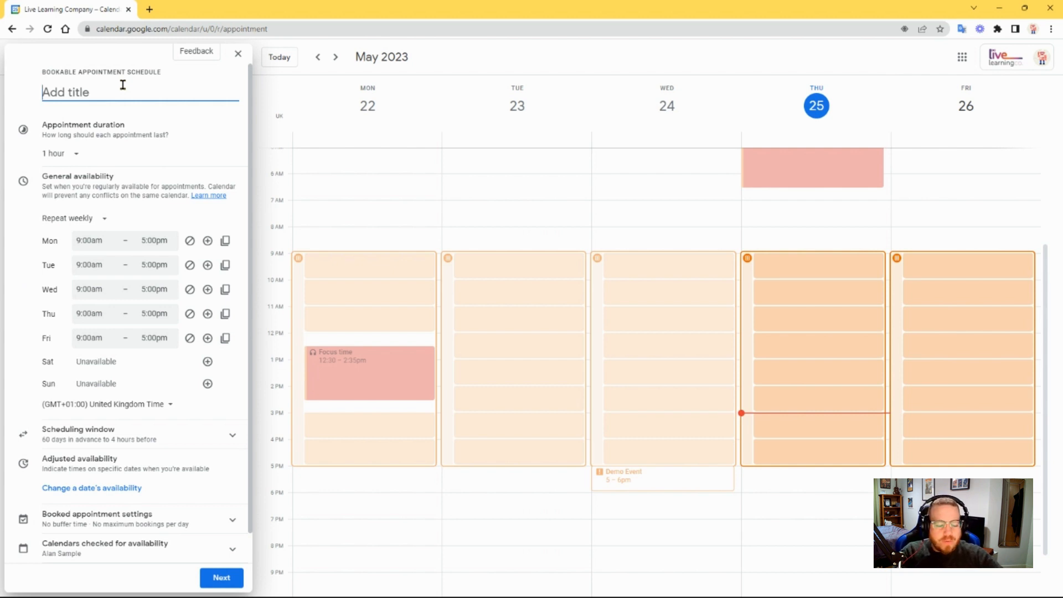
{"action": "type", "text": "1-2-1"}
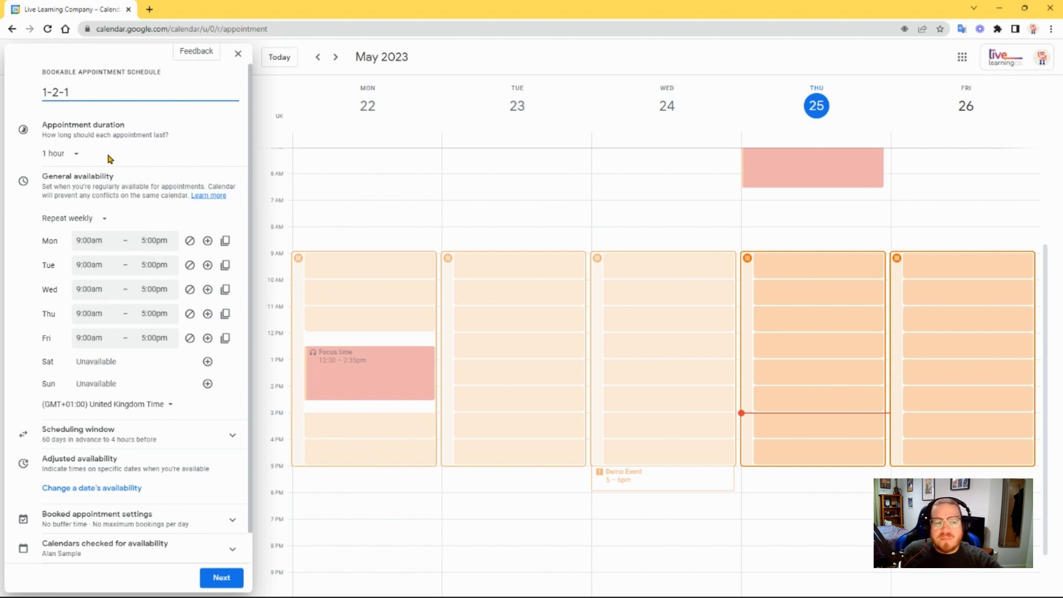
{"action": "left_click", "coordinate": [72, 153]}
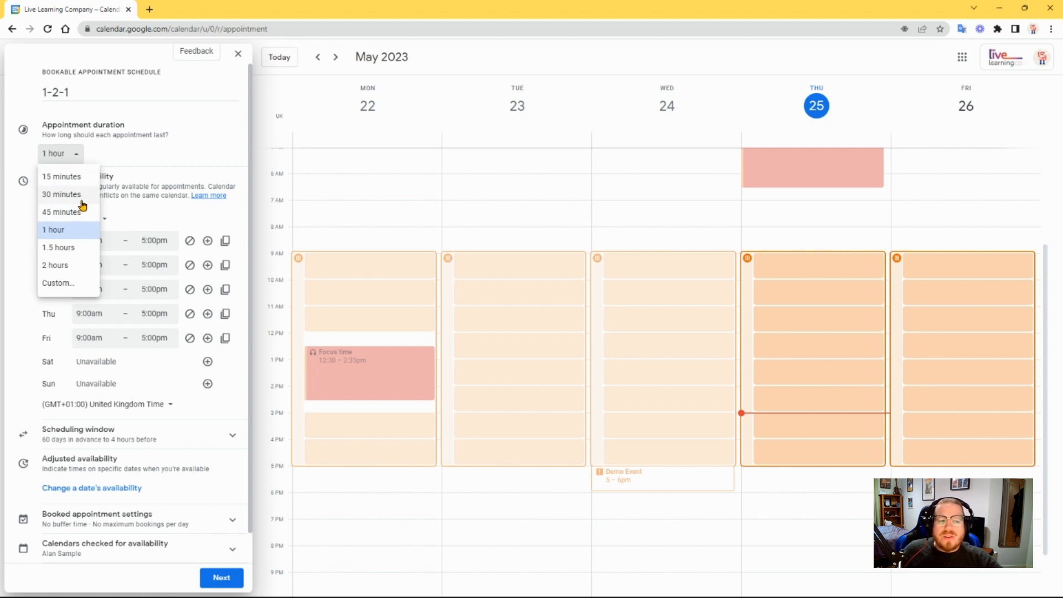
{"action": "left_click", "coordinate": [83, 230]}
Keep the general availability repeating weekly and mark Monday, Tuesday, Wednesday and Friday as unavailable.
{"action": "scroll", "coordinate": [162, 211], "scroll_direction": "down", "scroll_amount": 1}
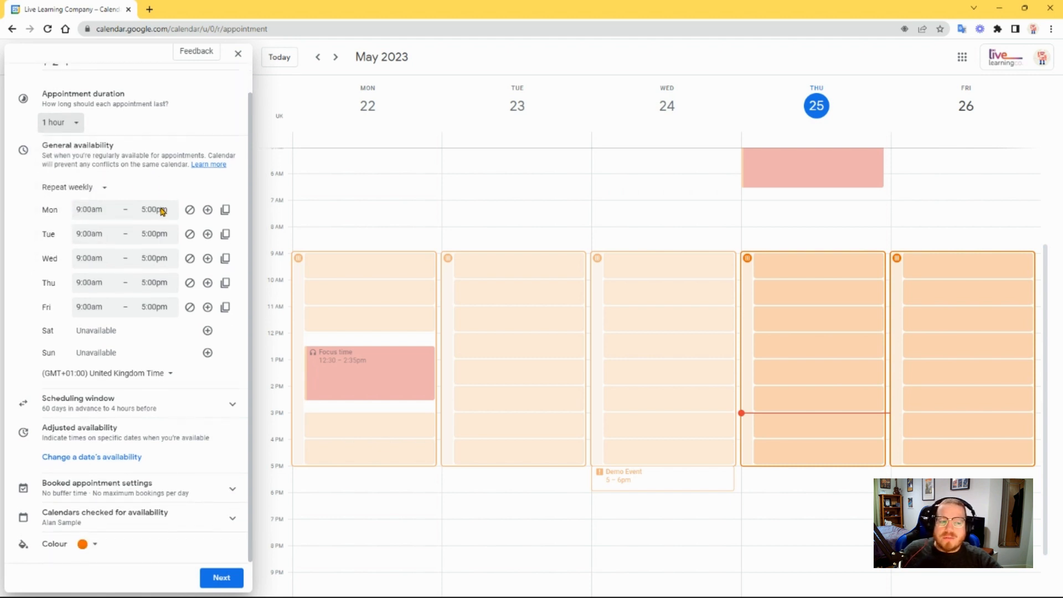
{"action": "left_click", "coordinate": [90, 188]}
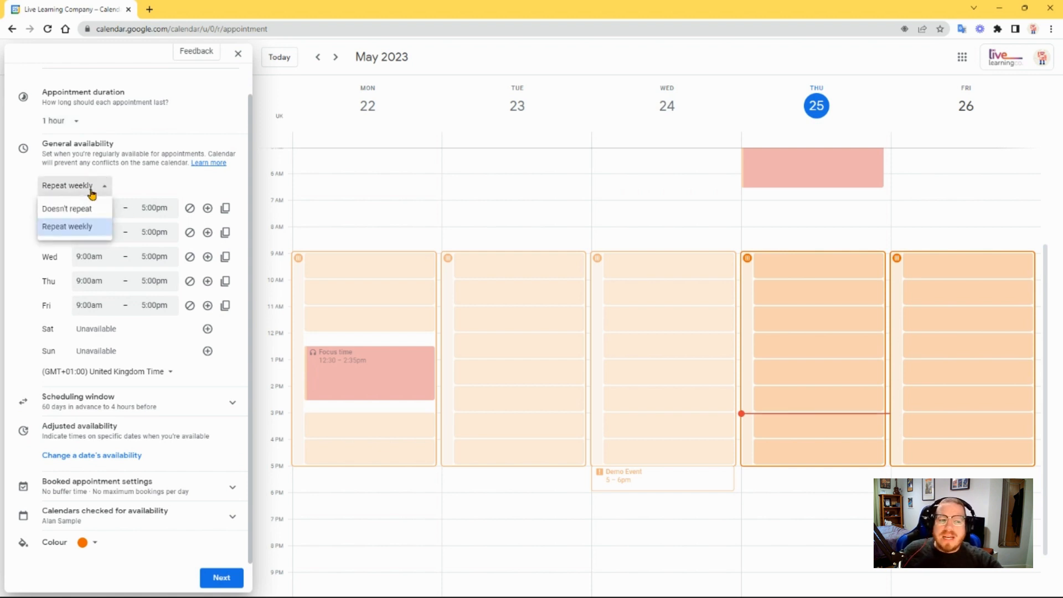
{"action": "left_click", "coordinate": [138, 186]}
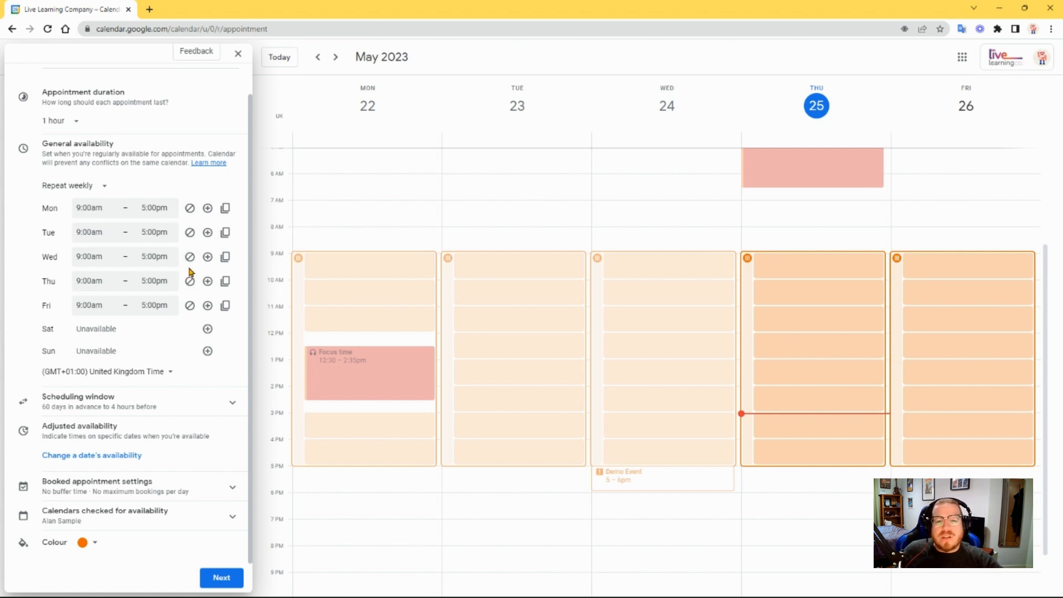
{"action": "left_click", "coordinate": [190, 208]}
{"action": "left_click", "coordinate": [190, 232]}
{"action": "left_click", "coordinate": [190, 257]}
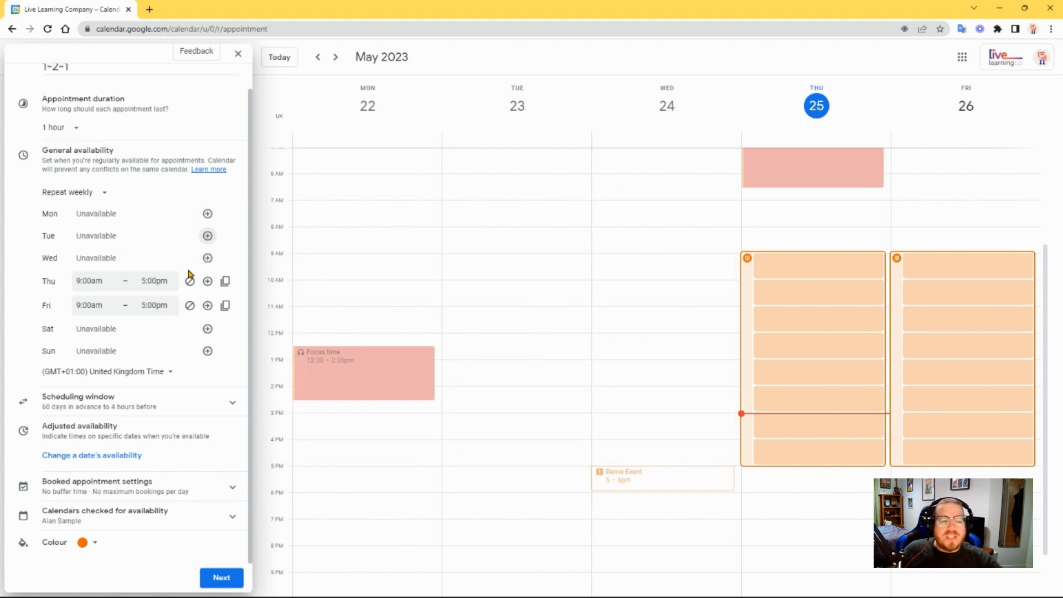
{"action": "left_click", "coordinate": [189, 306]}
Set Thursday's availability to end at 1:00pm and add a second period from 2:00pm to 5:00pm.
{"action": "left_click", "coordinate": [154, 283]}
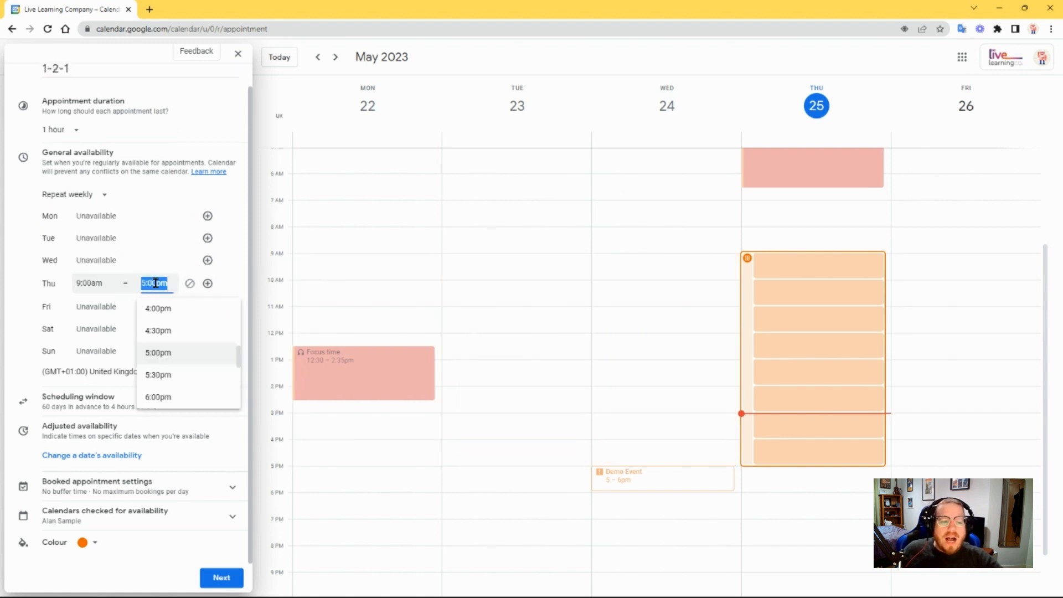
{"action": "scroll", "coordinate": [176, 343], "scroll_direction": "up", "scroll_amount": 4}
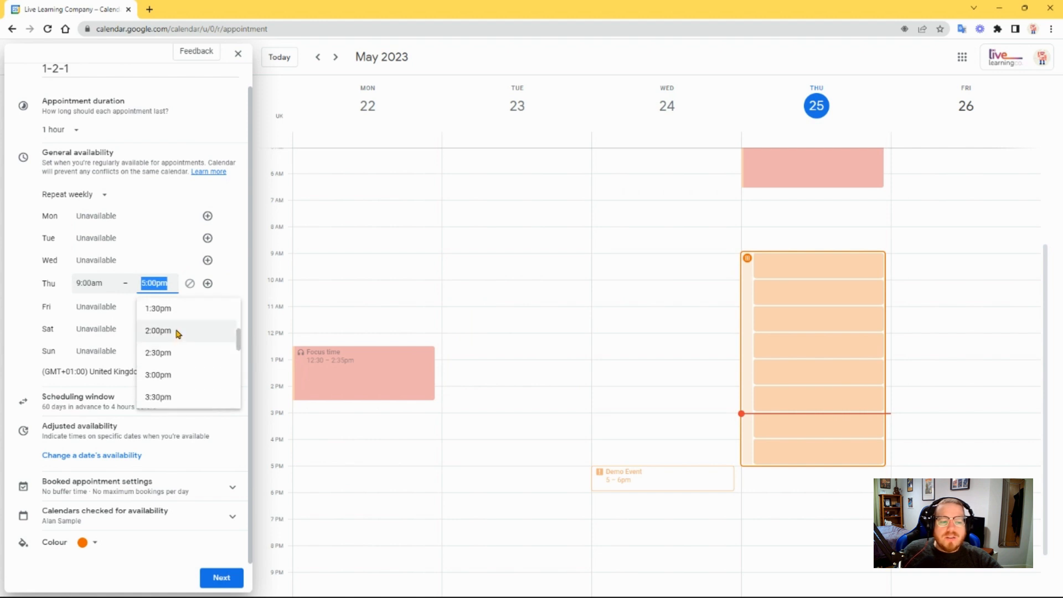
{"action": "scroll", "coordinate": [179, 339], "scroll_direction": "up", "scroll_amount": 1}
{"action": "left_click", "coordinate": [178, 343]}
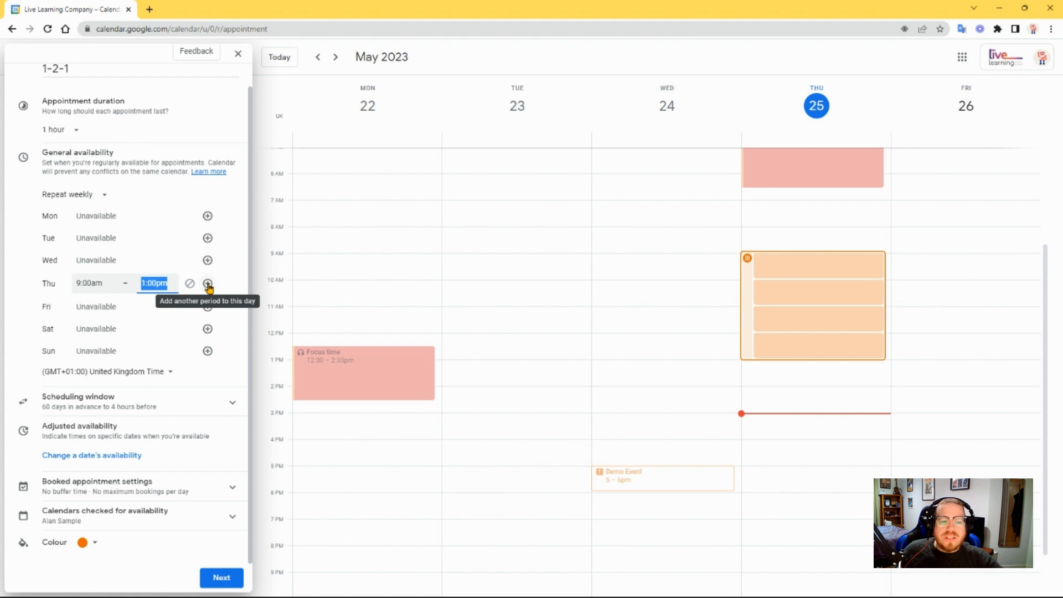
{"action": "left_click", "coordinate": [207, 283]}
{"action": "left_click", "coordinate": [150, 307]}
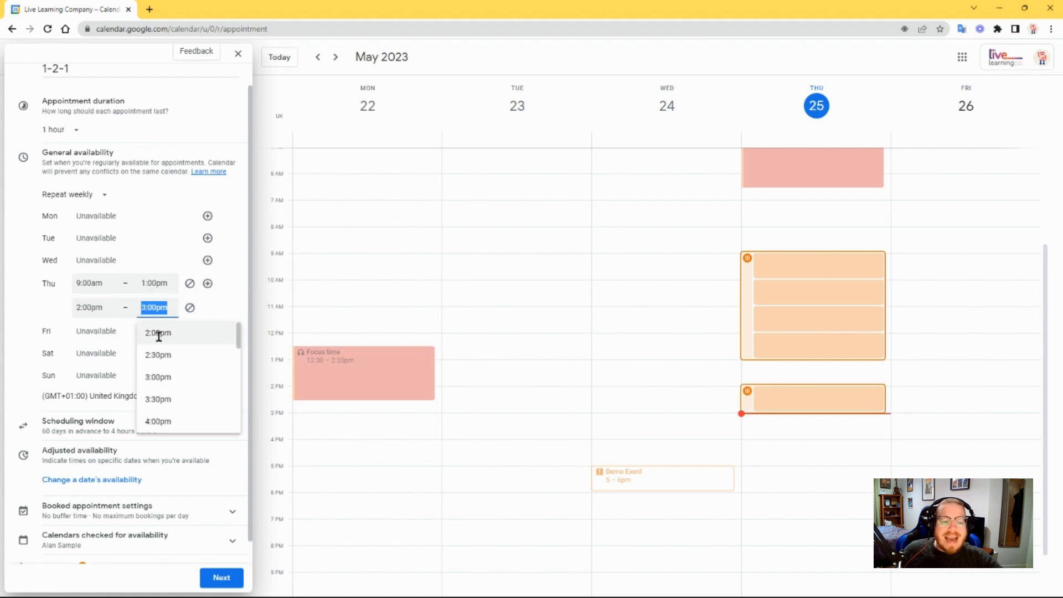
{"action": "scroll", "coordinate": [166, 361], "scroll_direction": "down", "scroll_amount": 2}
{"action": "left_click", "coordinate": [171, 416]}
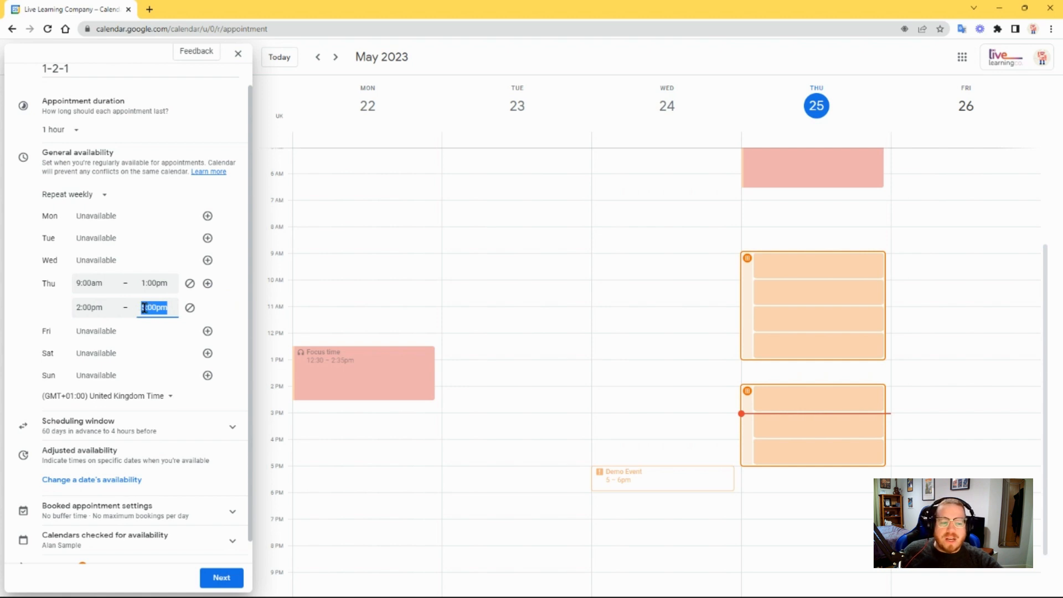
Expand the scheduling window settings and review the date range and the maximum and minimum advance booking limits.
{"action": "scroll", "coordinate": [144, 309], "scroll_direction": "down", "scroll_amount": 1}
{"action": "left_click", "coordinate": [171, 407]}
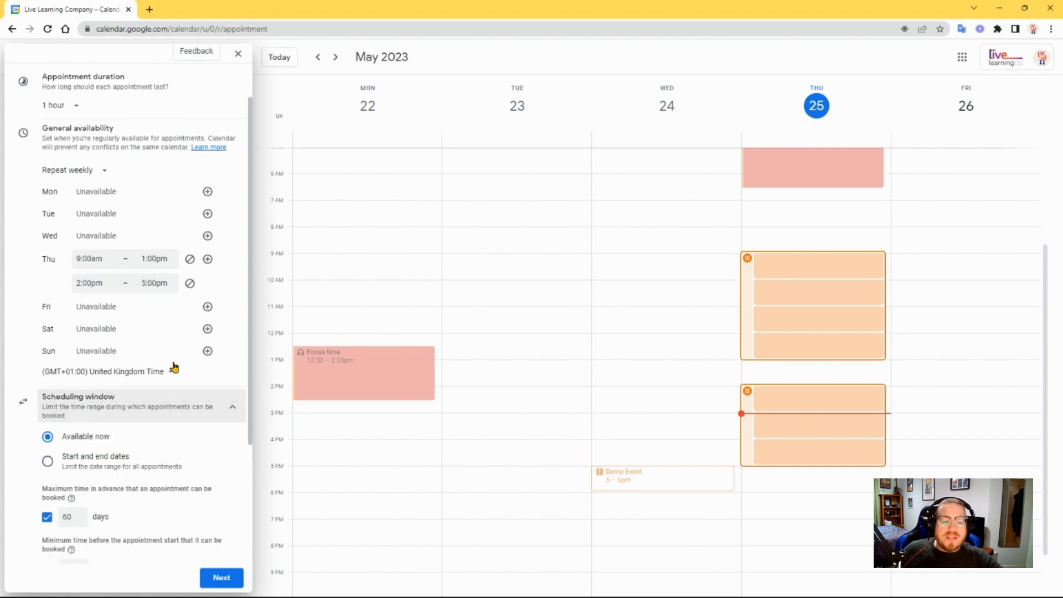
{"action": "scroll", "coordinate": [174, 367], "scroll_direction": "down", "scroll_amount": 1}
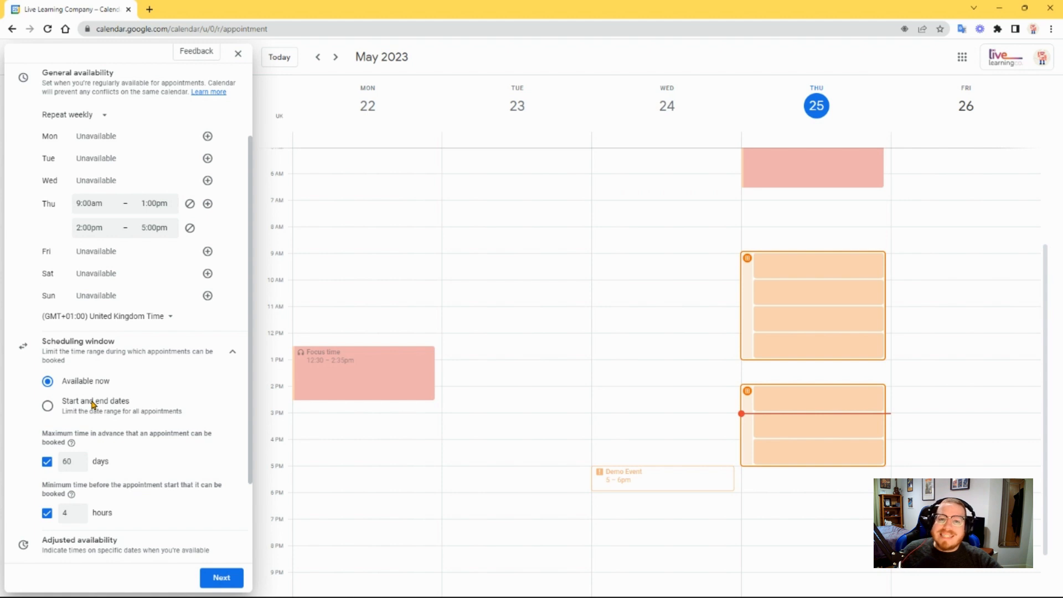
{"action": "scroll", "coordinate": [142, 384], "scroll_direction": "down", "scroll_amount": 2}
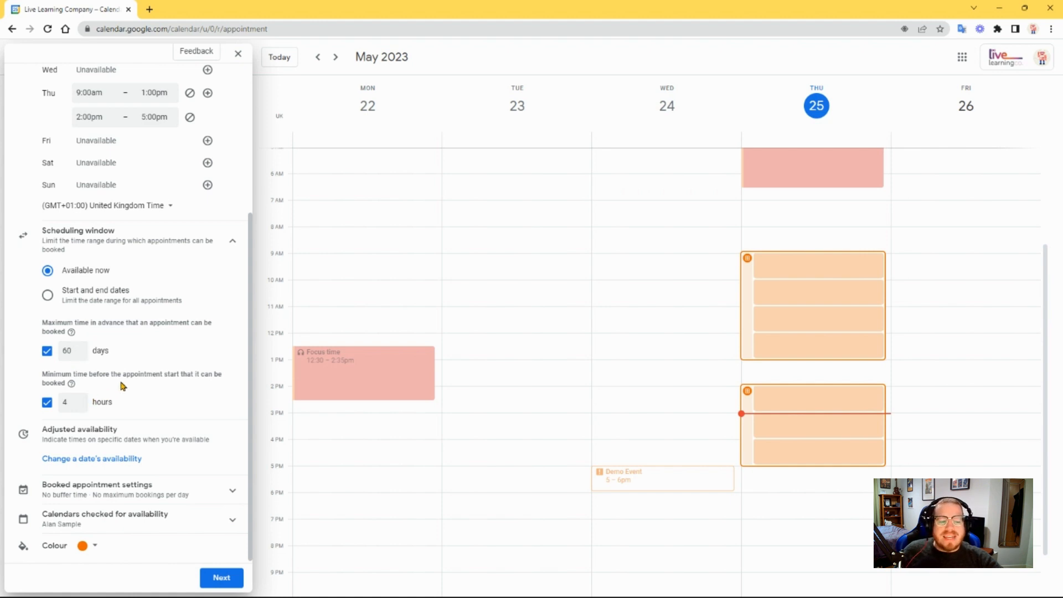
{"action": "scroll", "coordinate": [125, 378], "scroll_direction": "down", "scroll_amount": 1}
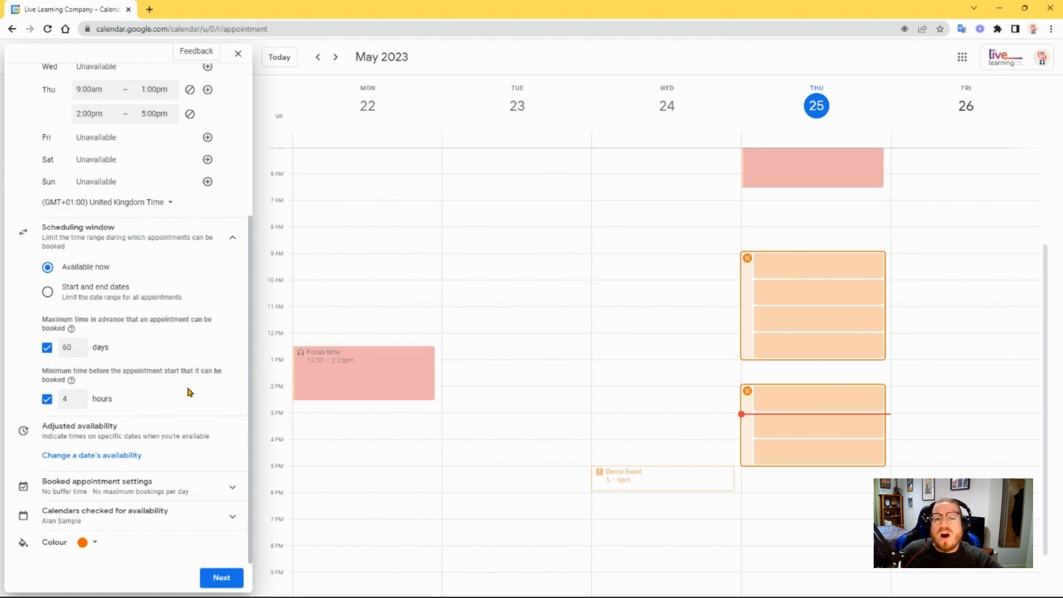
Add a 30 minute buffer between appointment slots and limit bookings to a maximum of 4 per day.
{"action": "left_click", "coordinate": [179, 486]}
{"action": "scroll", "coordinate": [194, 464], "scroll_direction": "down", "scroll_amount": 1}
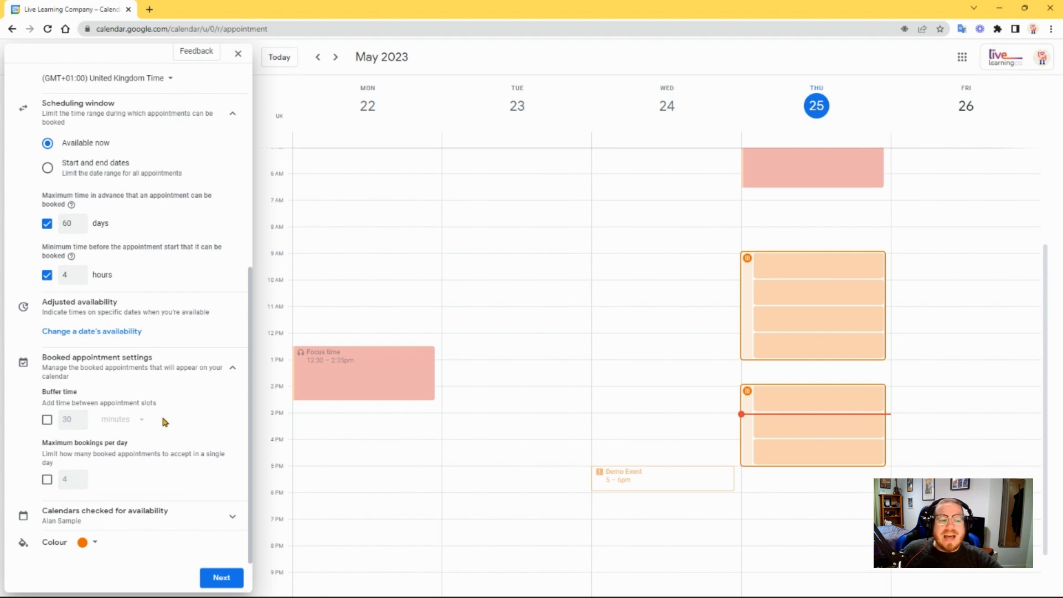
{"action": "left_click", "coordinate": [46, 420]}
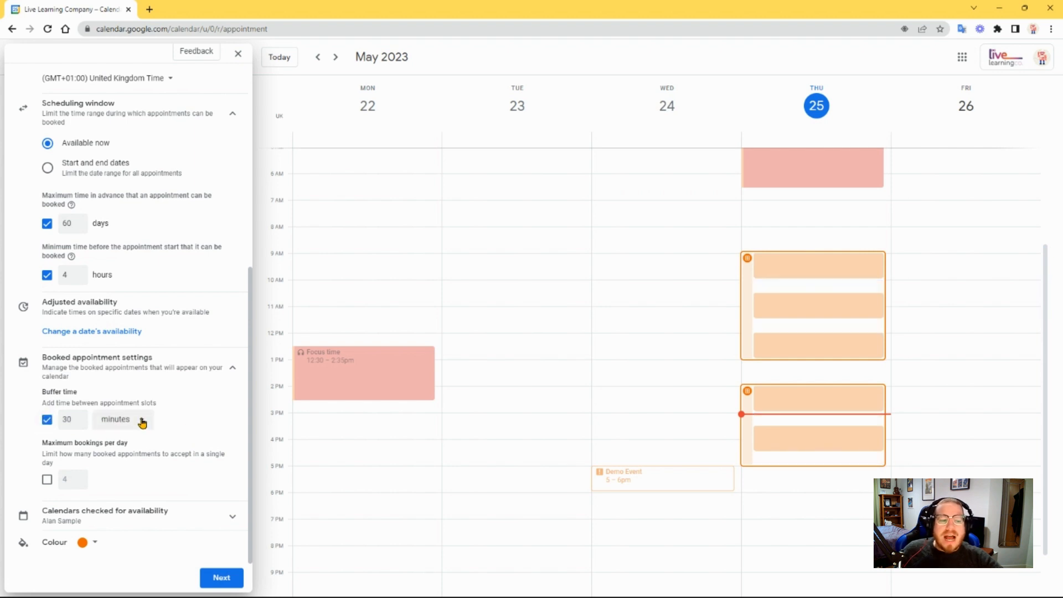
{"action": "left_click", "coordinate": [139, 422]}
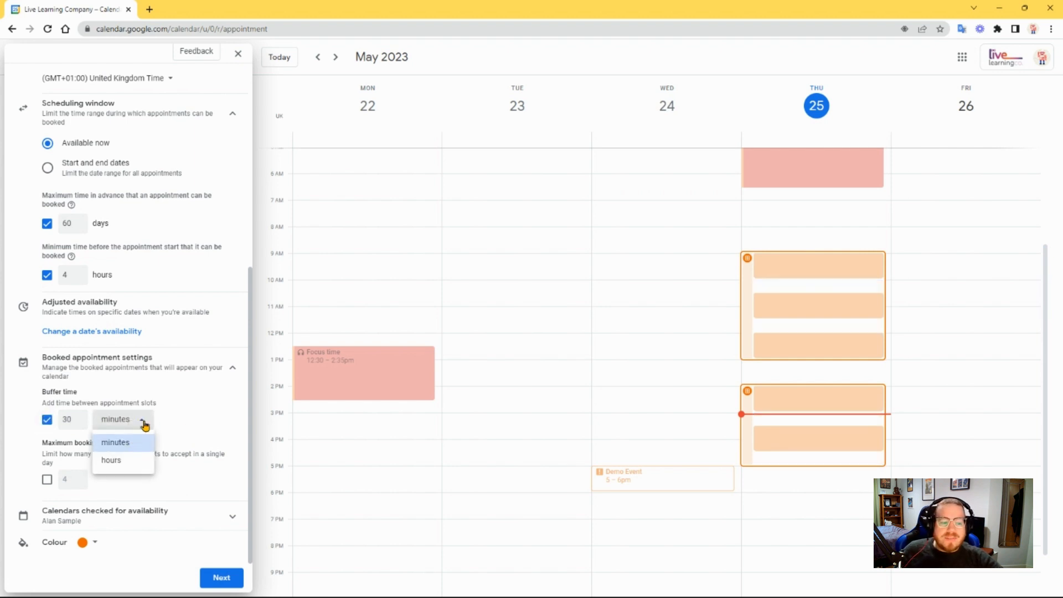
{"action": "left_click", "coordinate": [166, 416]}
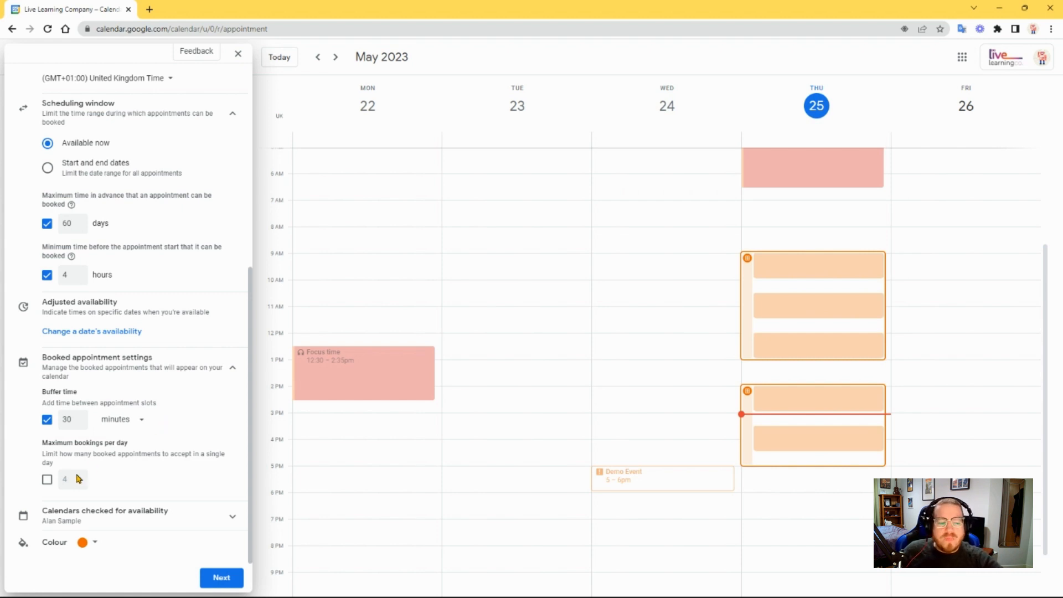
{"action": "left_click", "coordinate": [47, 480]}
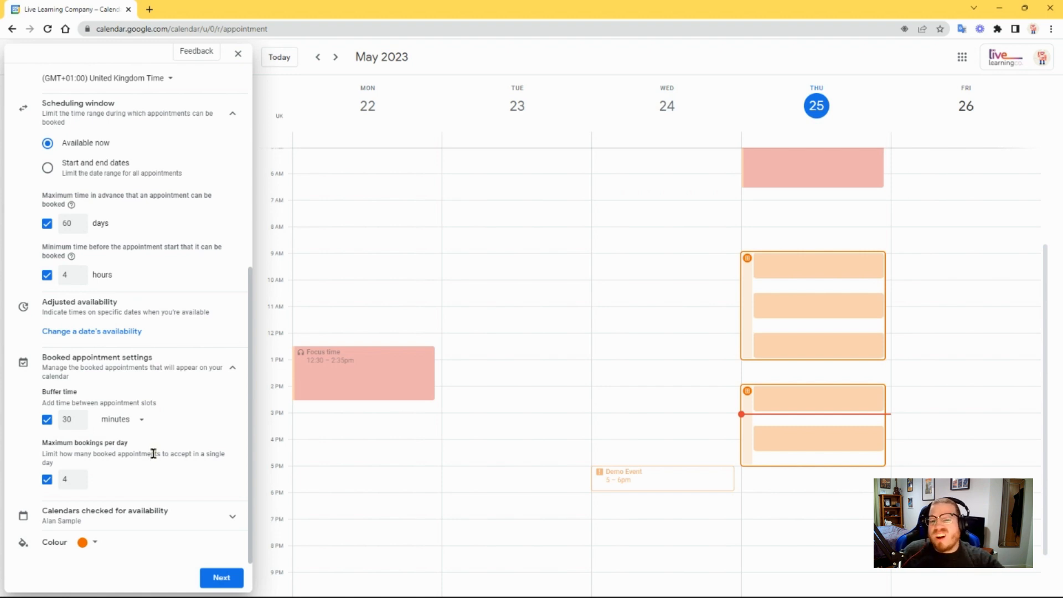
Include the 1-1, Face to Face meetings and Team meetings calendars in the availability check, and colour the schedule light blue.
{"action": "left_click", "coordinate": [213, 525]}
{"action": "scroll", "coordinate": [214, 491], "scroll_direction": "down", "scroll_amount": 3}
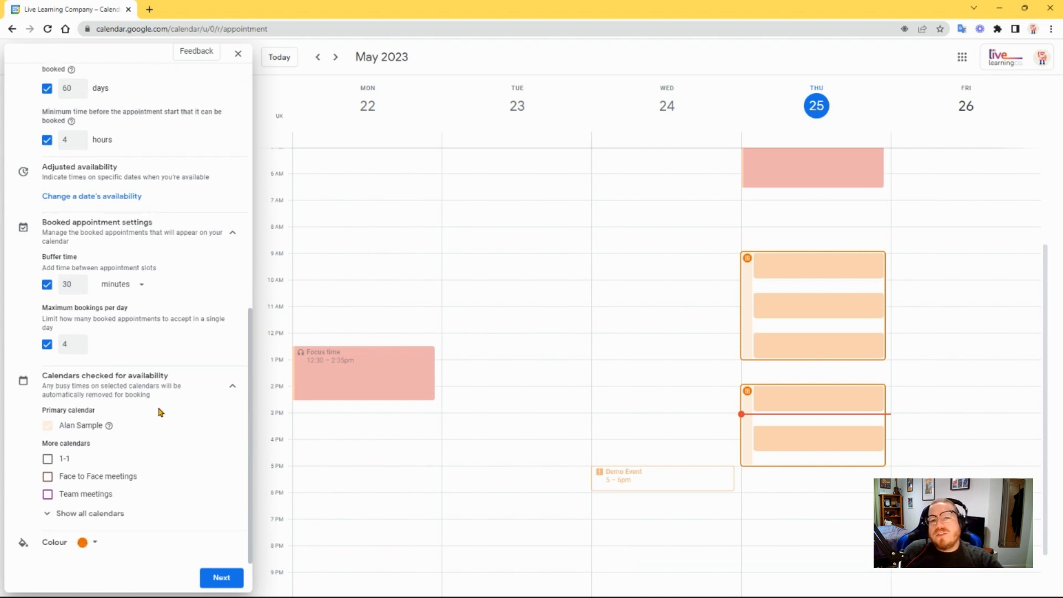
{"action": "left_click", "coordinate": [47, 458]}
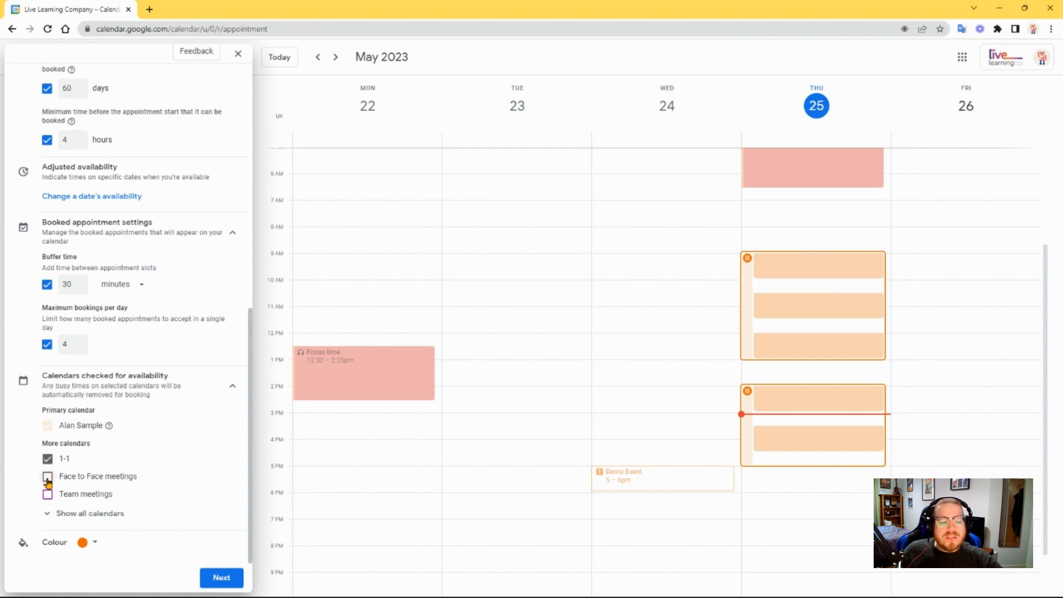
{"action": "left_click", "coordinate": [47, 476]}
{"action": "left_click", "coordinate": [48, 494]}
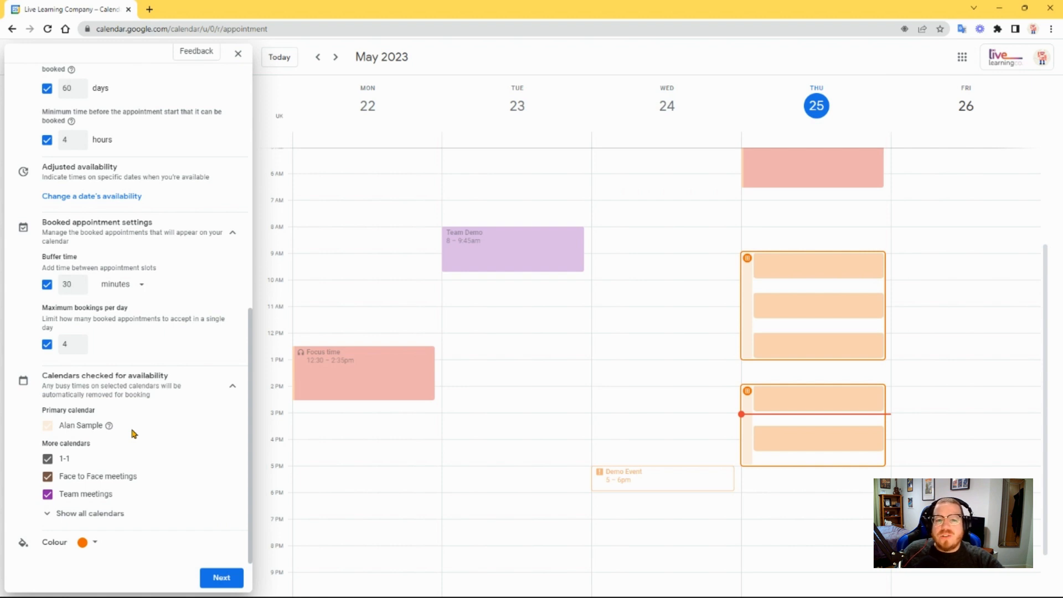
{"action": "left_click", "coordinate": [87, 544]}
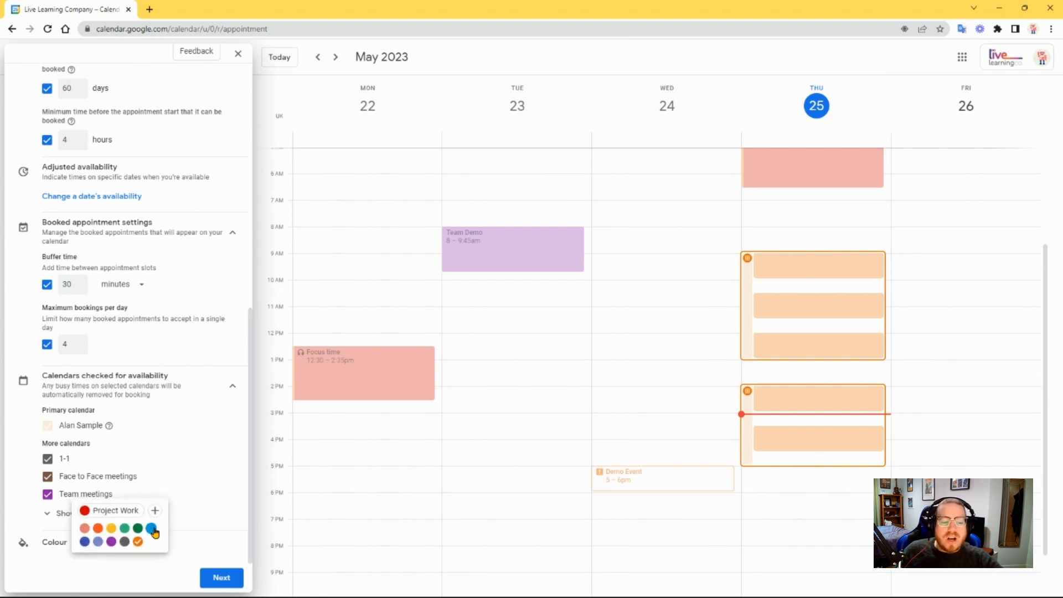
{"action": "left_click", "coordinate": [151, 528]}
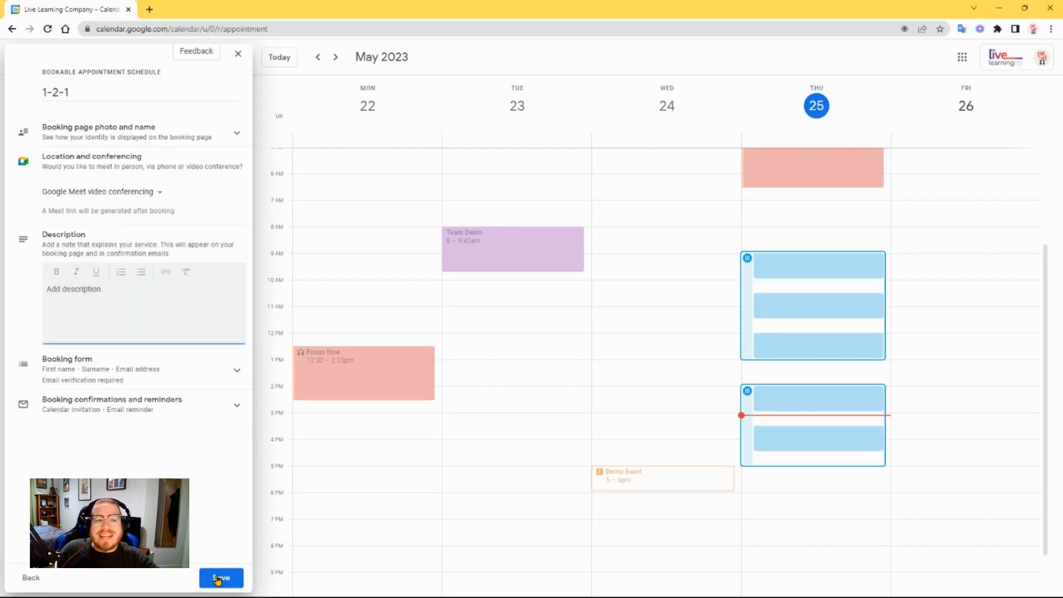
Continue to the booking page details and choose Google Meet video conferencing as the meeting location.
{"action": "left_click", "coordinate": [218, 579]}
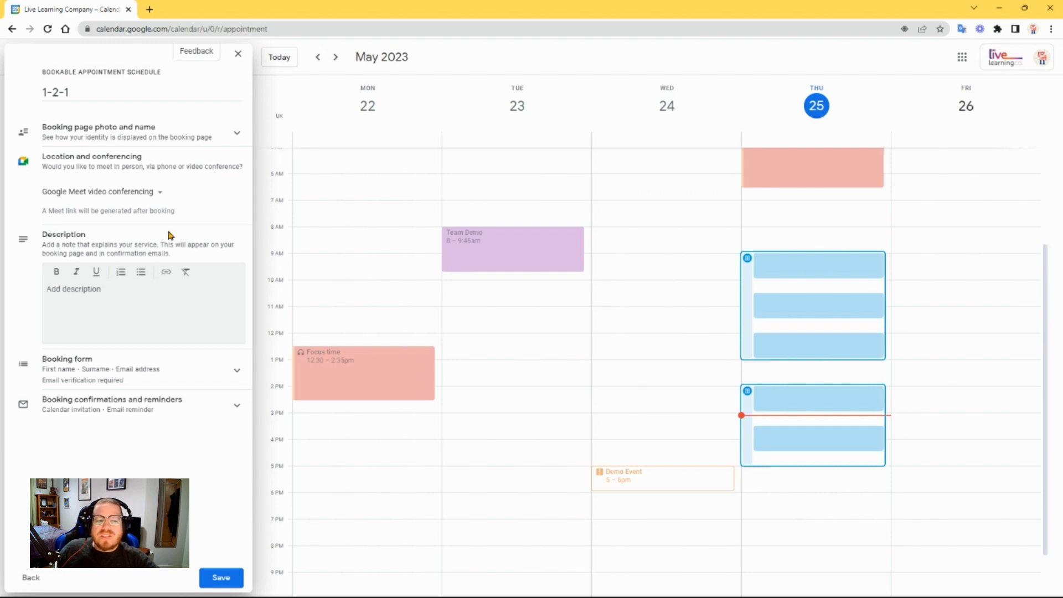
{"action": "left_click", "coordinate": [145, 194]}
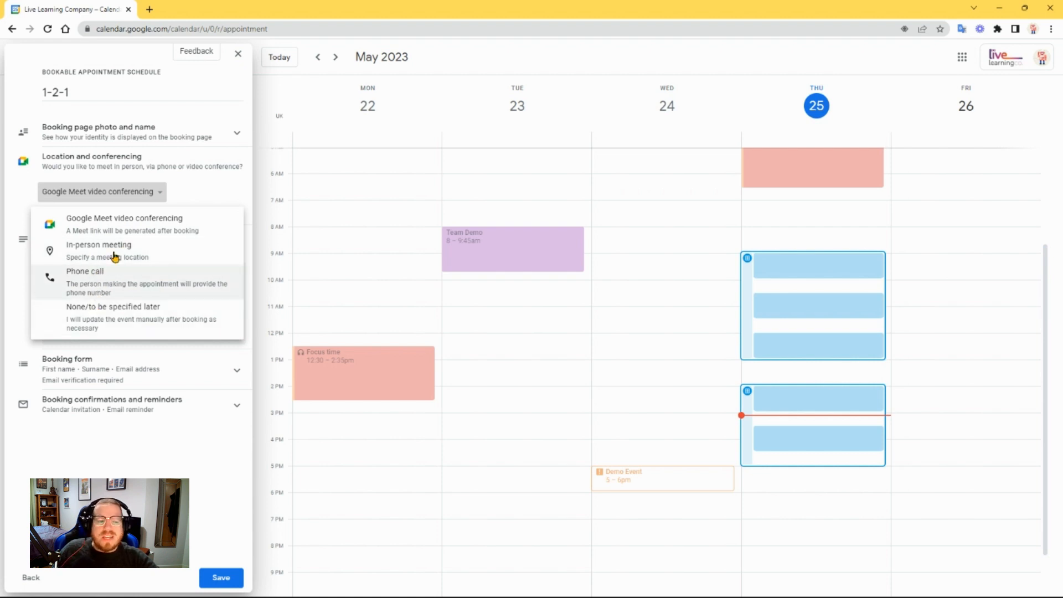
{"action": "left_click", "coordinate": [129, 229]}
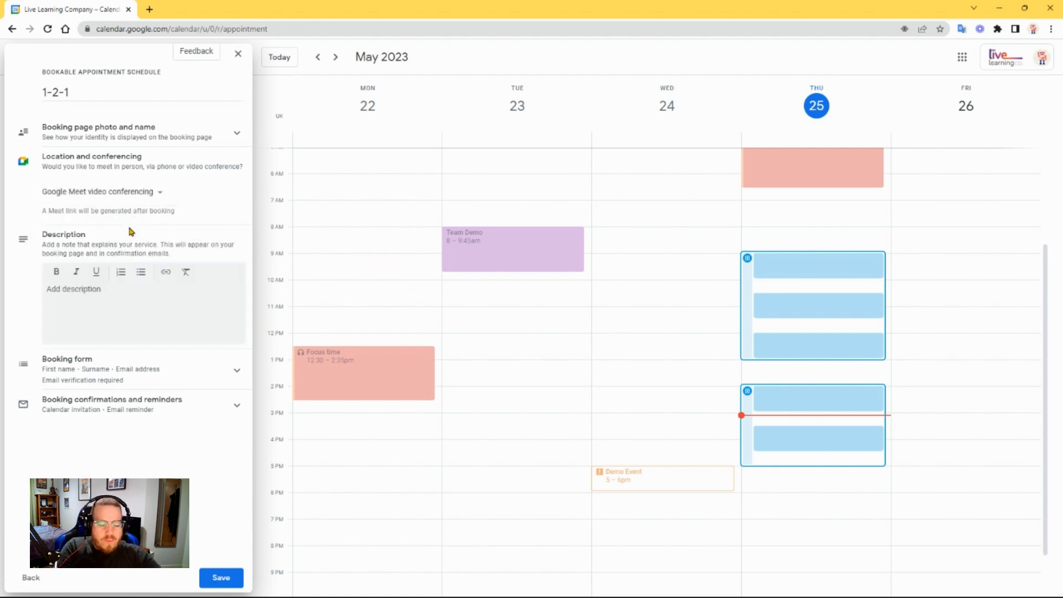
Enter the description "Demo" and add a required custom item "Reason for meeting" to the booking form.
{"action": "left_click", "coordinate": [112, 291]}
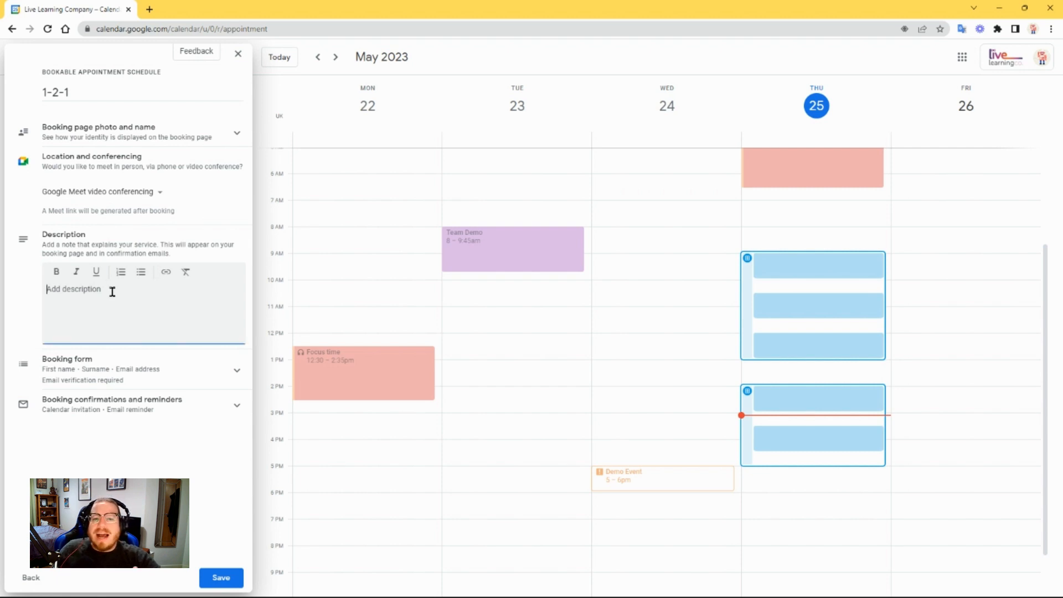
{"action": "type", "text": "Demo"}
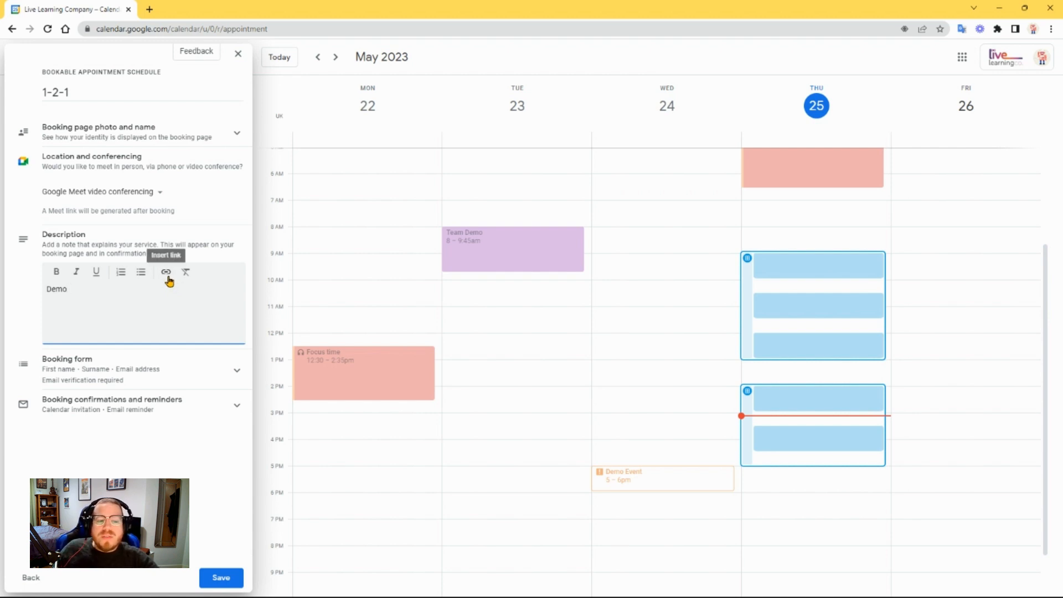
{"action": "left_click", "coordinate": [179, 360]}
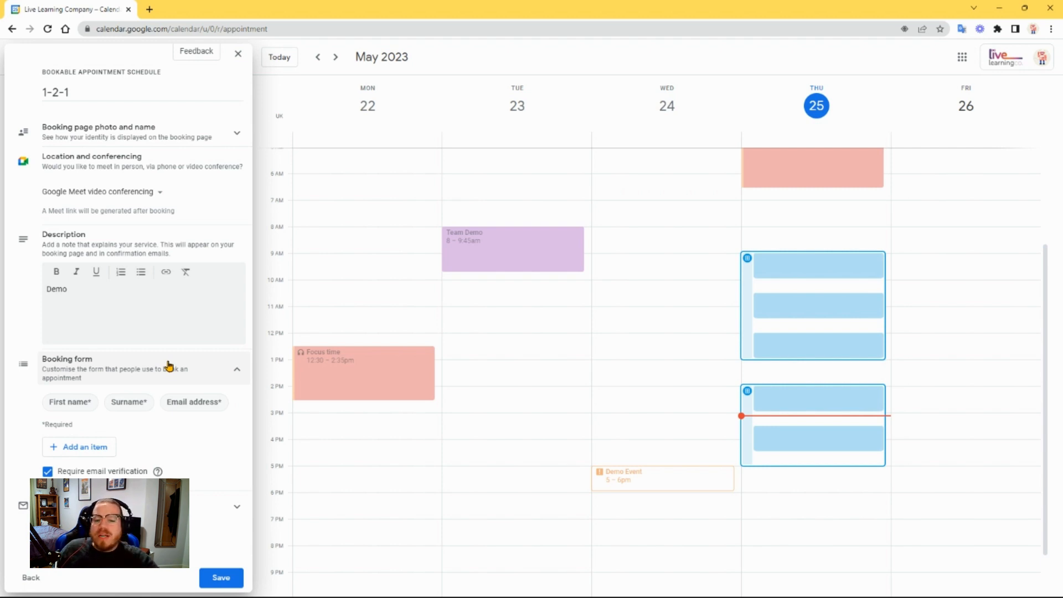
{"action": "left_click", "coordinate": [81, 446]}
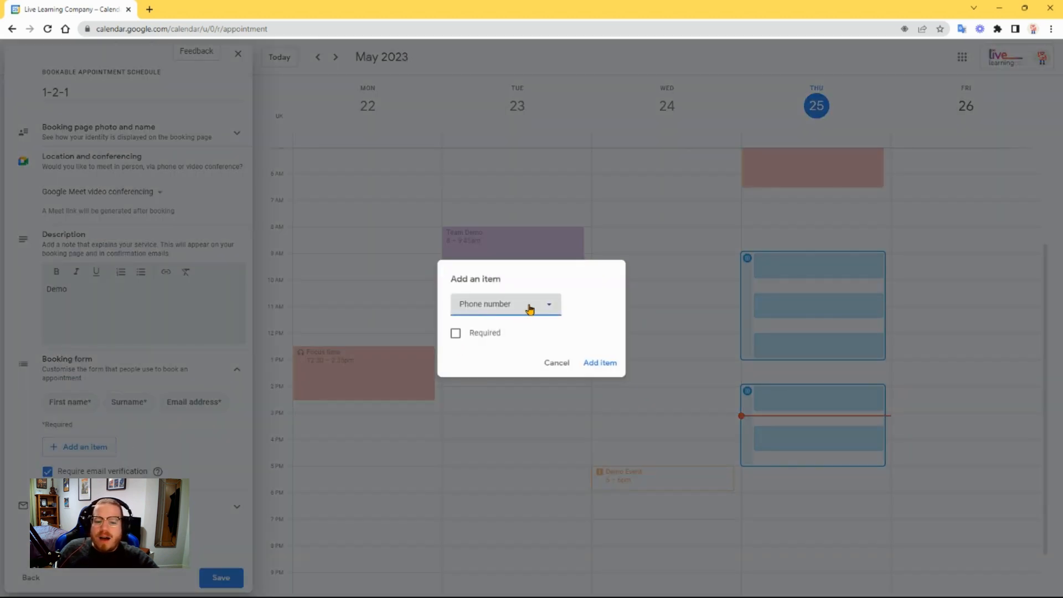
{"action": "left_click", "coordinate": [530, 309]}
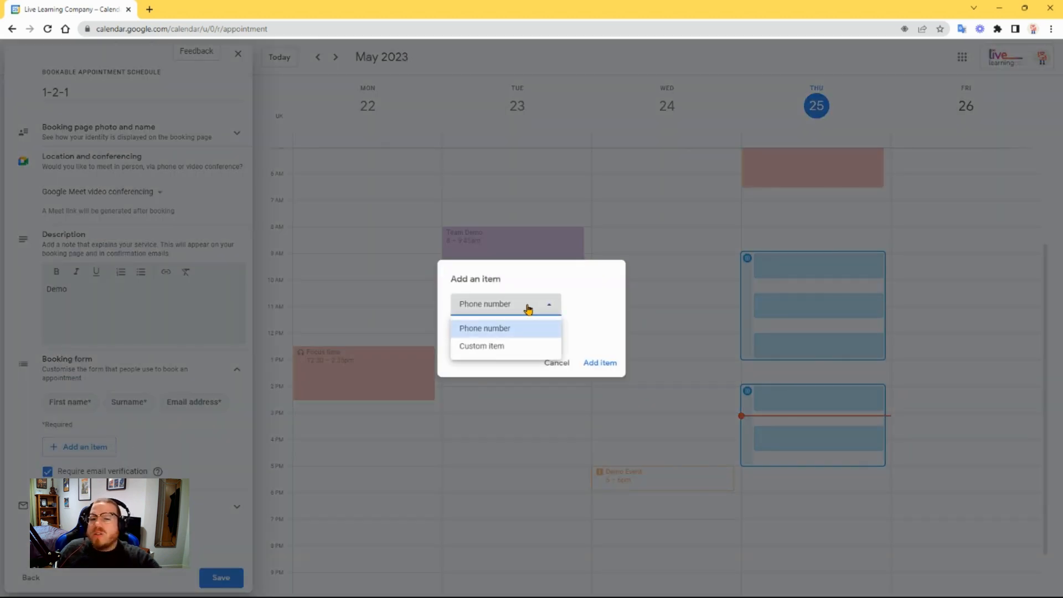
{"action": "left_click", "coordinate": [500, 346]}
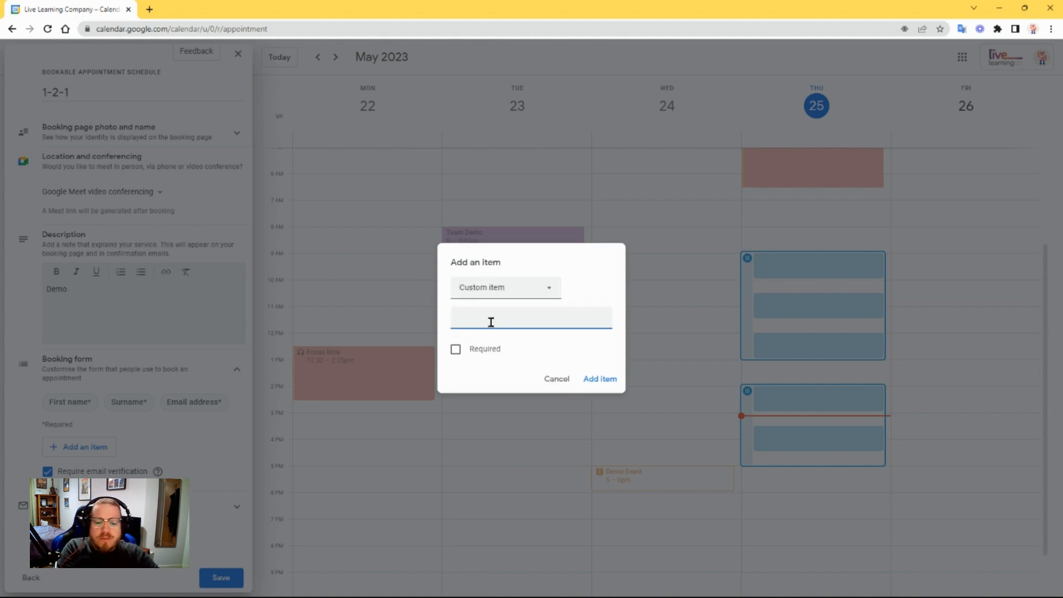
{"action": "type", "text": "Reason"}
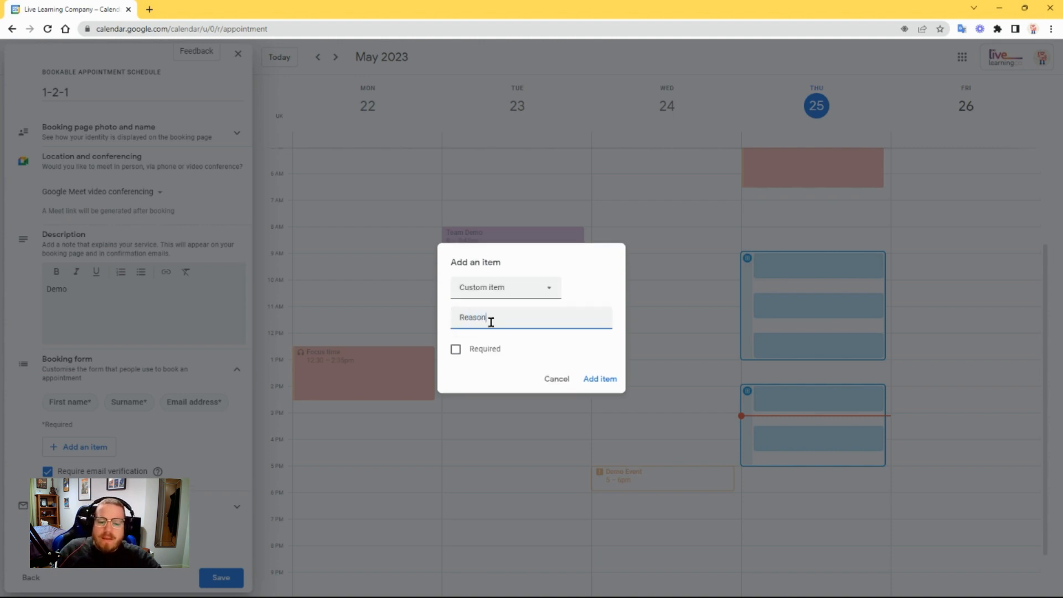
{"action": "type", "text": " for meeting"}
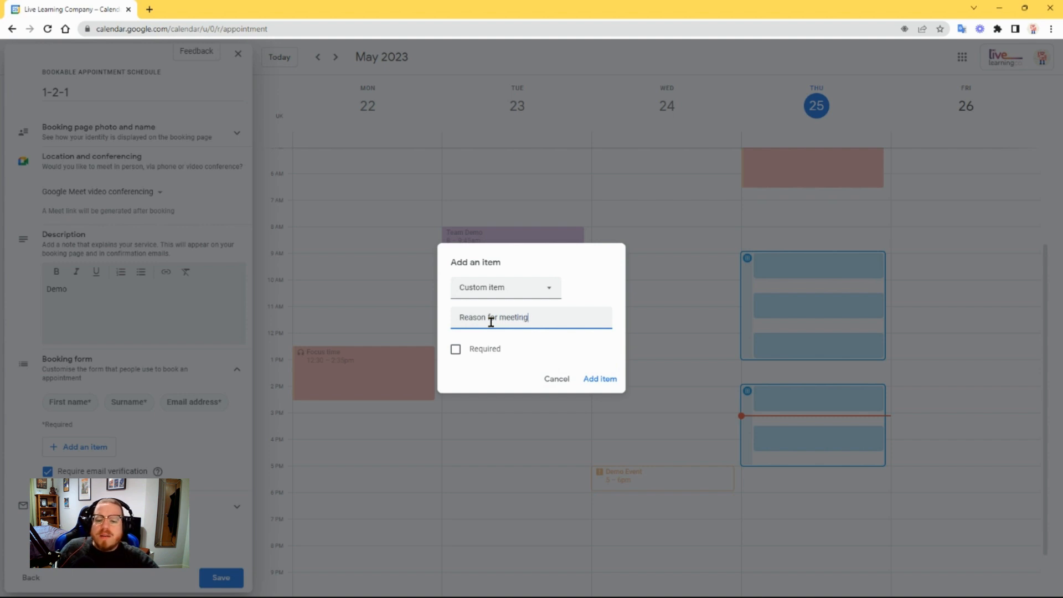
{"action": "left_click", "coordinate": [456, 349]}
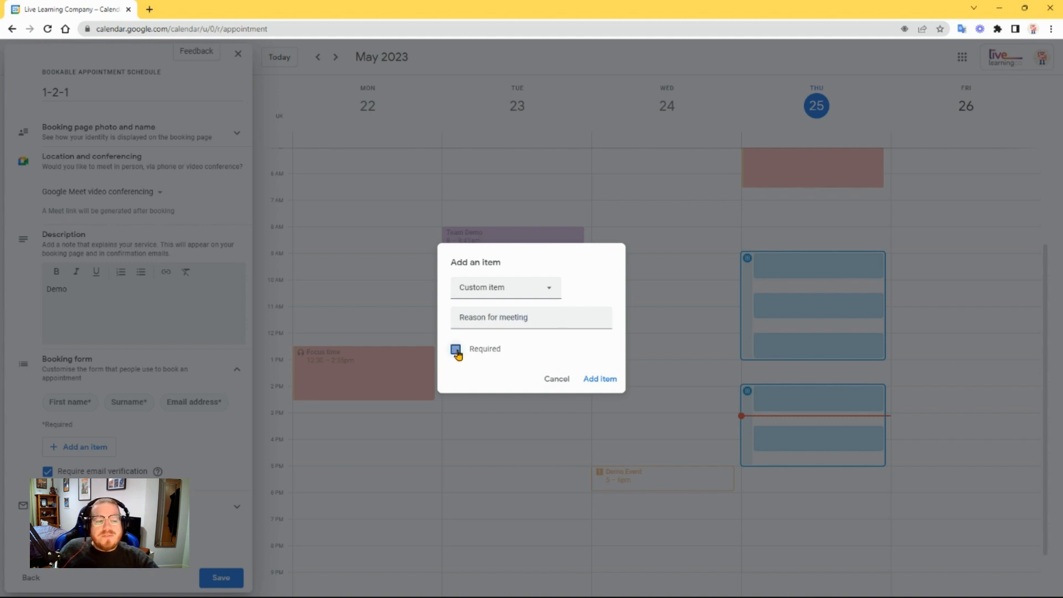
{"action": "left_click", "coordinate": [596, 381]}
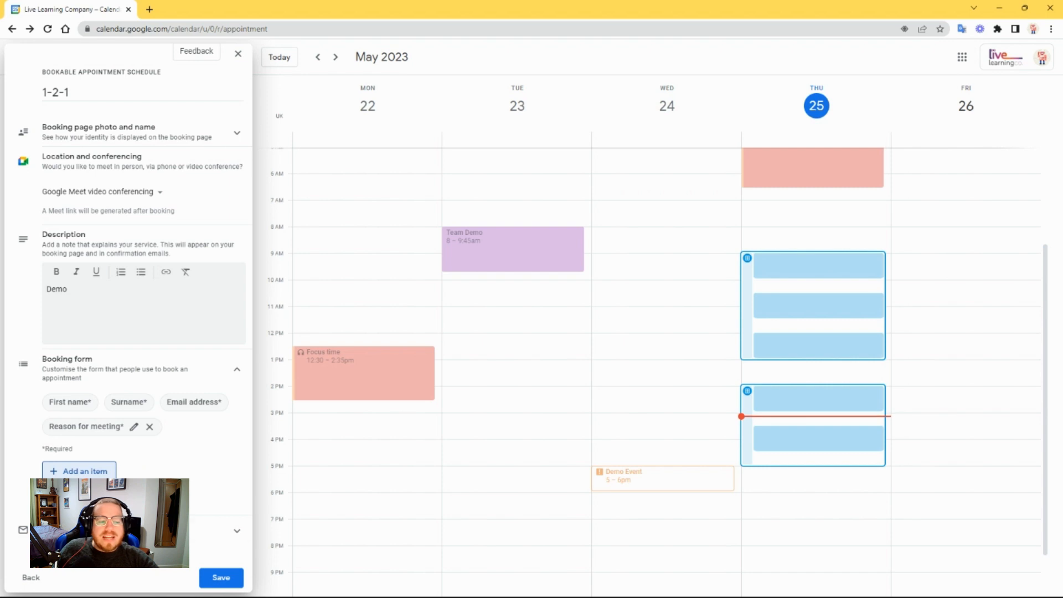
Review the booking confirmations and reminders settings and save the appointment schedule.
{"action": "scroll", "coordinate": [140, 474], "scroll_direction": "down", "scroll_amount": 2}
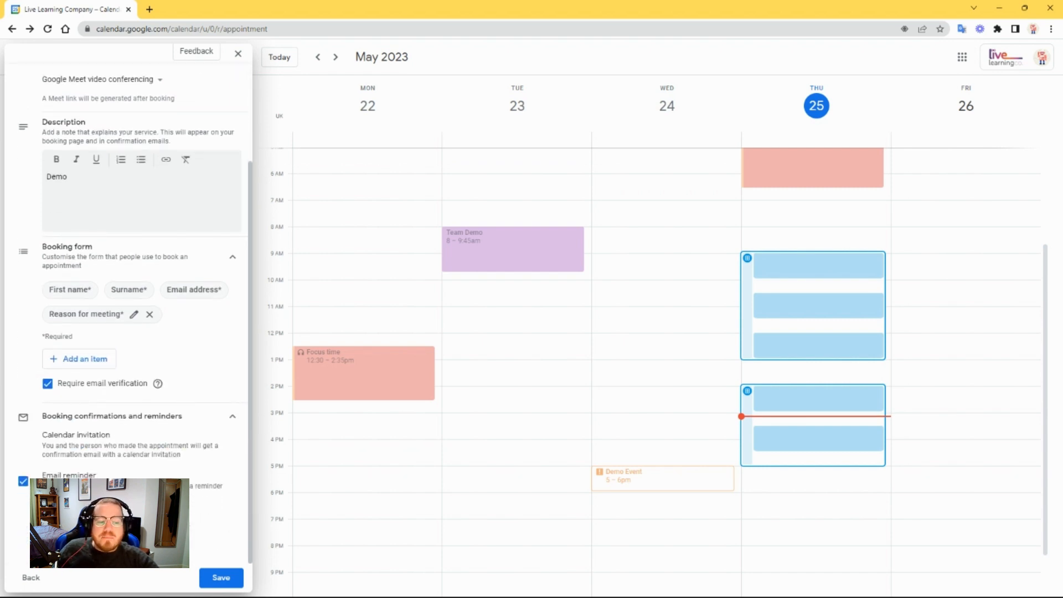
{"action": "scroll", "coordinate": [135, 319], "scroll_direction": "down", "scroll_amount": 1}
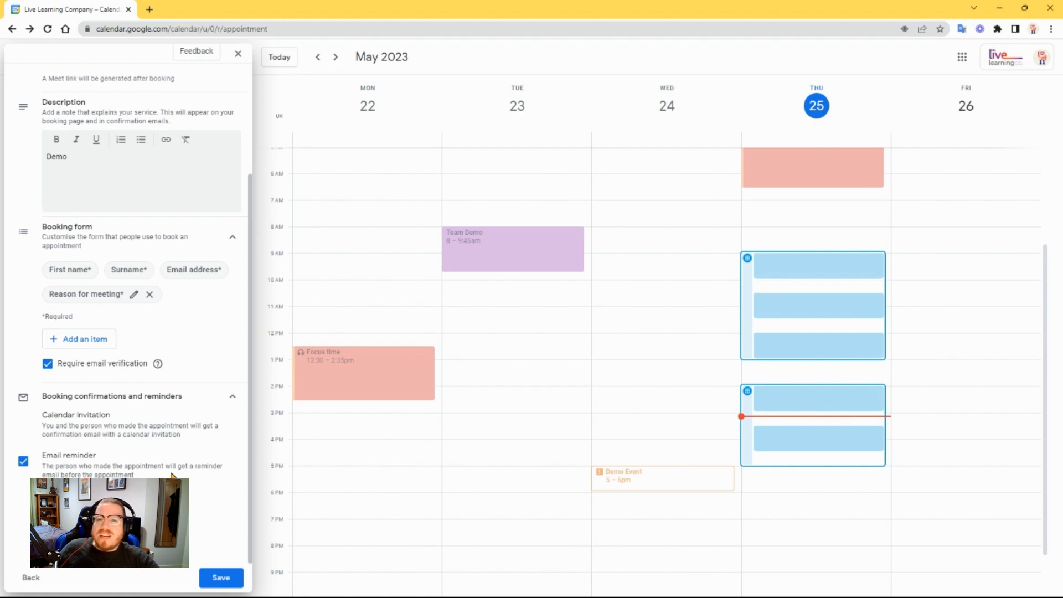
{"action": "left_click", "coordinate": [221, 576]}
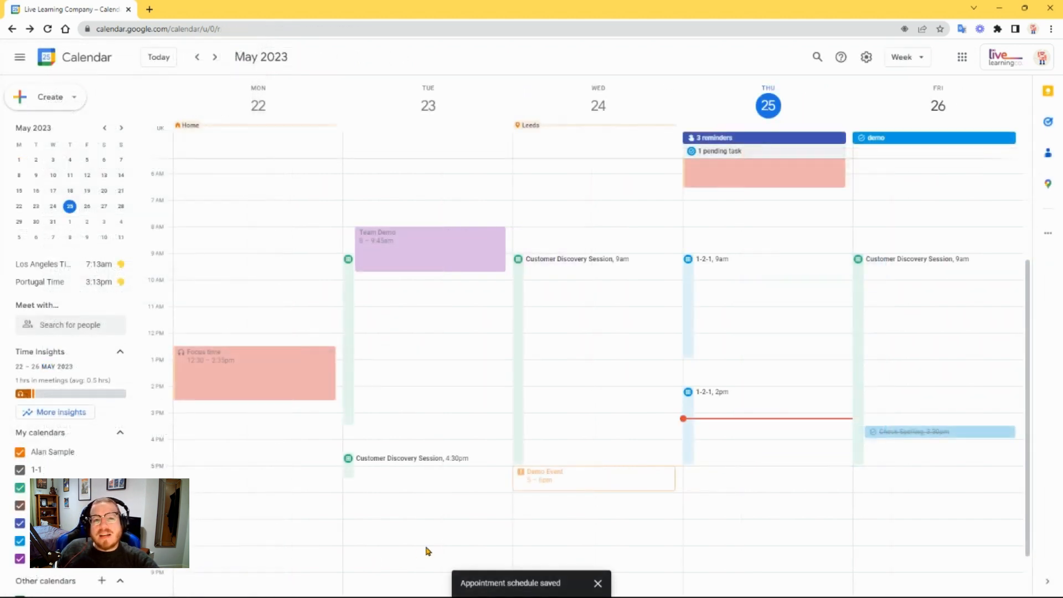
Open the 1-2-1 schedule's details in the calendar and examine the link and website embed options for sharing its booking page.
{"action": "left_click", "coordinate": [690, 297]}
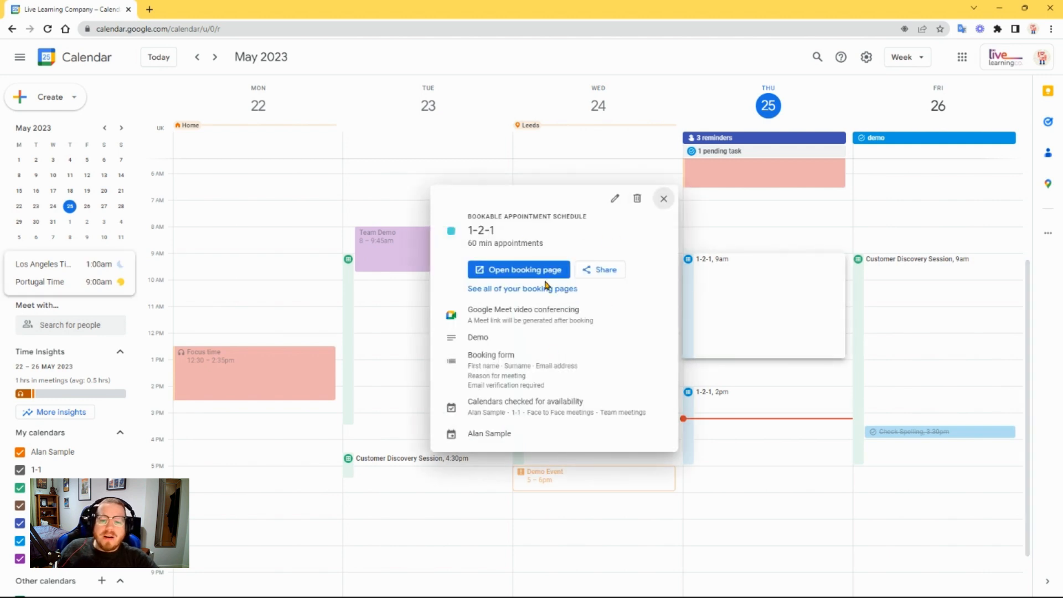
{"action": "left_click", "coordinate": [611, 270]}
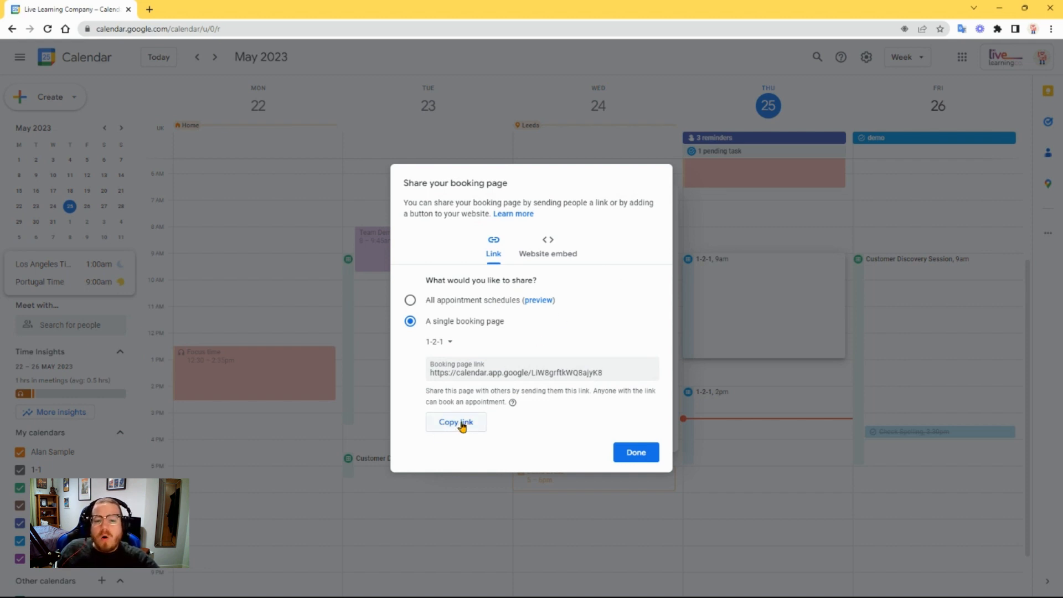
{"action": "left_click", "coordinate": [558, 250]}
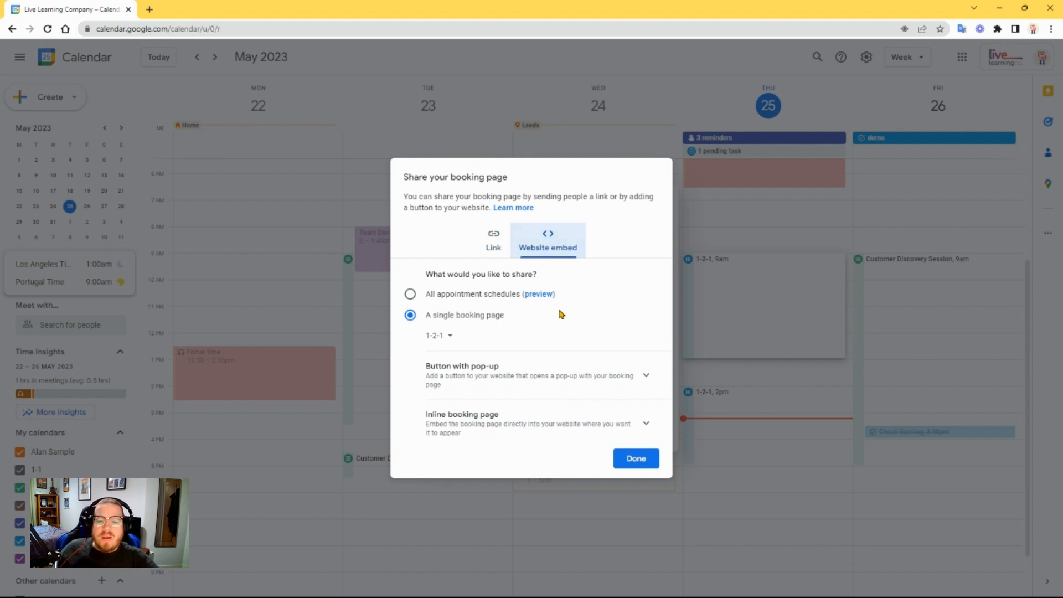
{"action": "left_click", "coordinate": [638, 458]}
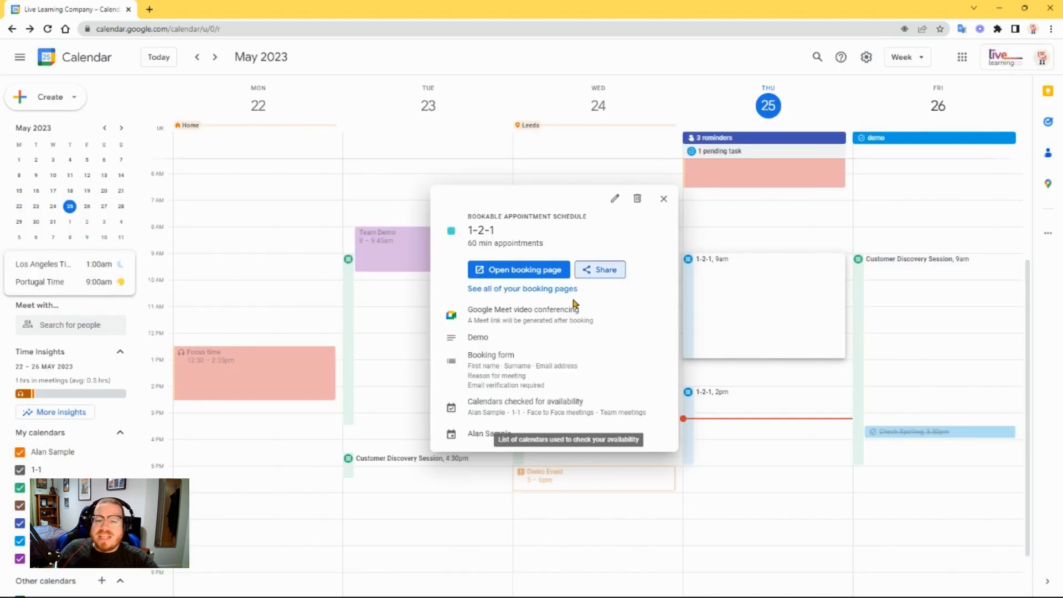
Open the 1-2-1 booking page and book the 12:00pm slot on Thursday 1 June with "demo" as the reason for meeting.
{"action": "left_click", "coordinate": [533, 272]}
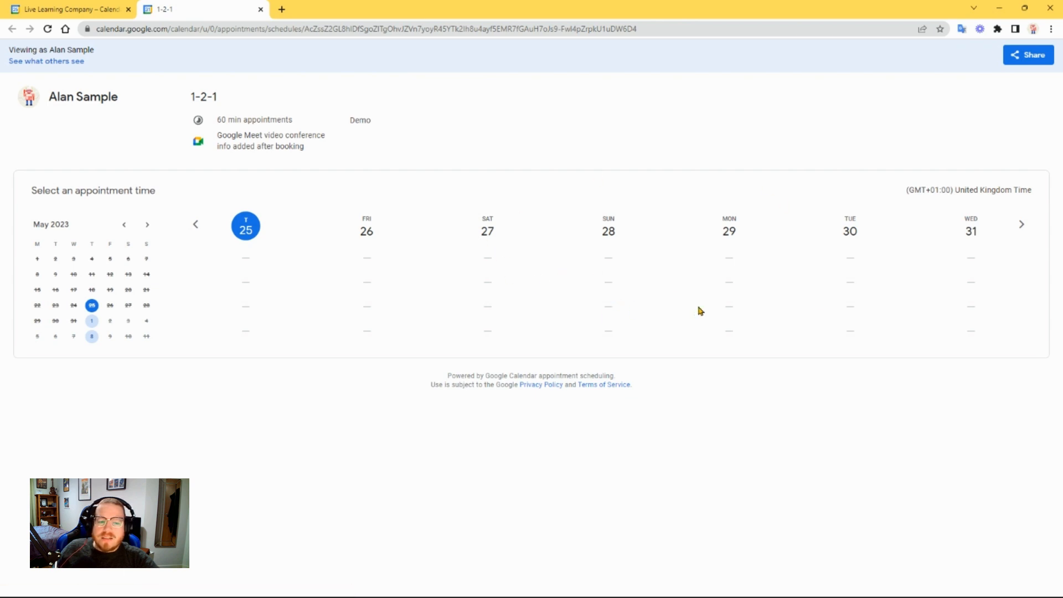
{"action": "left_click", "coordinate": [1022, 224]}
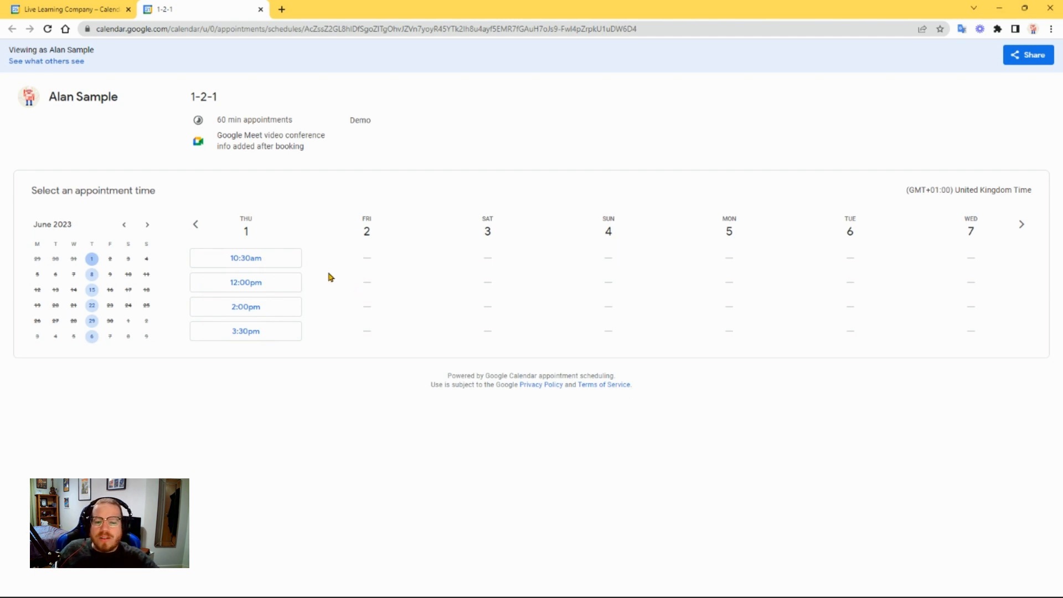
{"action": "left_click", "coordinate": [276, 285]}
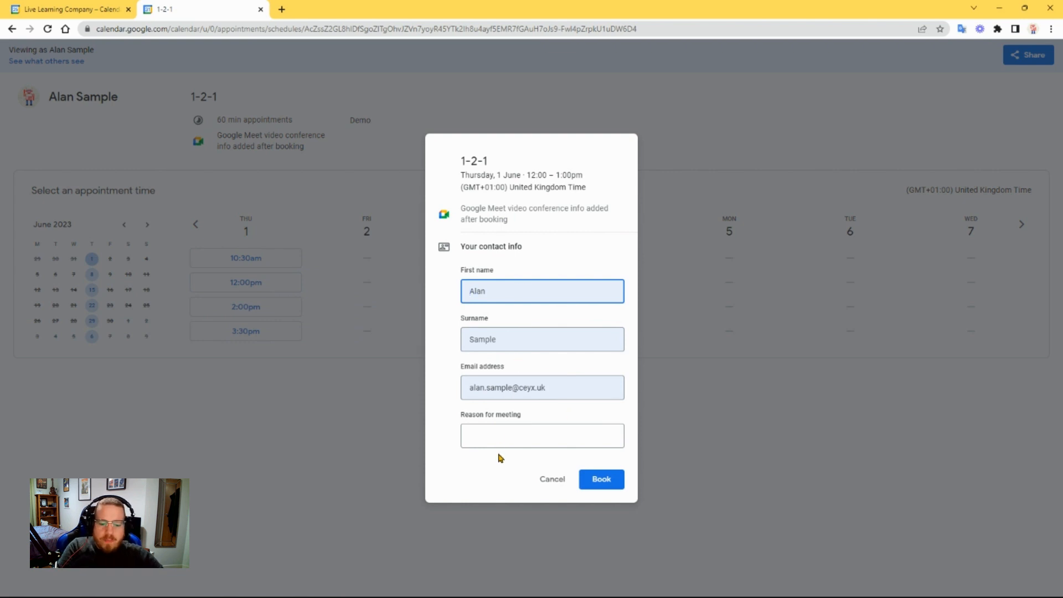
{"action": "left_click", "coordinate": [506, 434]}
{"action": "type", "text": "demo"}
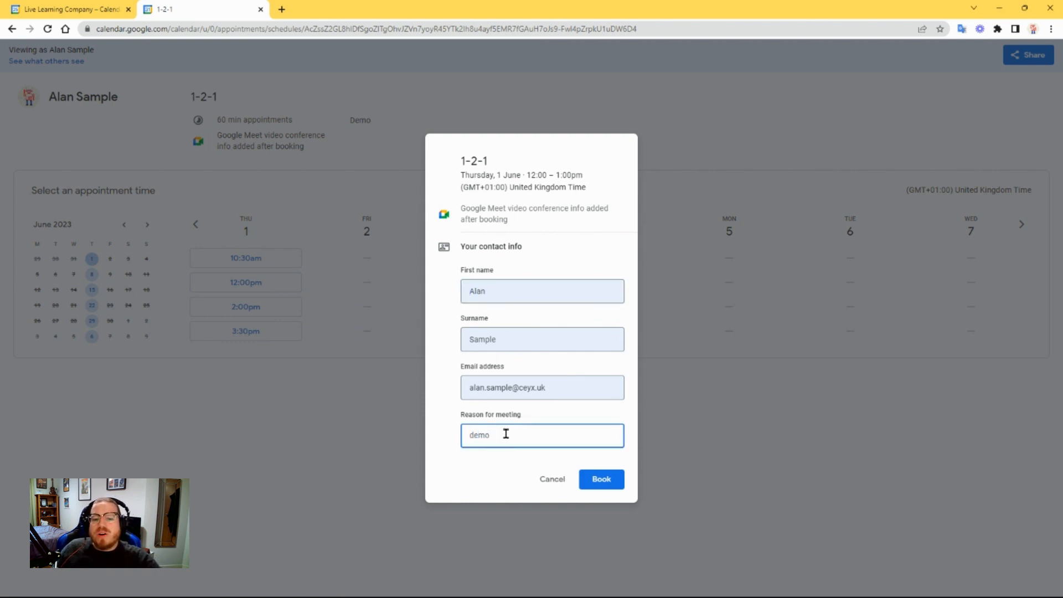
{"action": "left_click", "coordinate": [600, 480]}
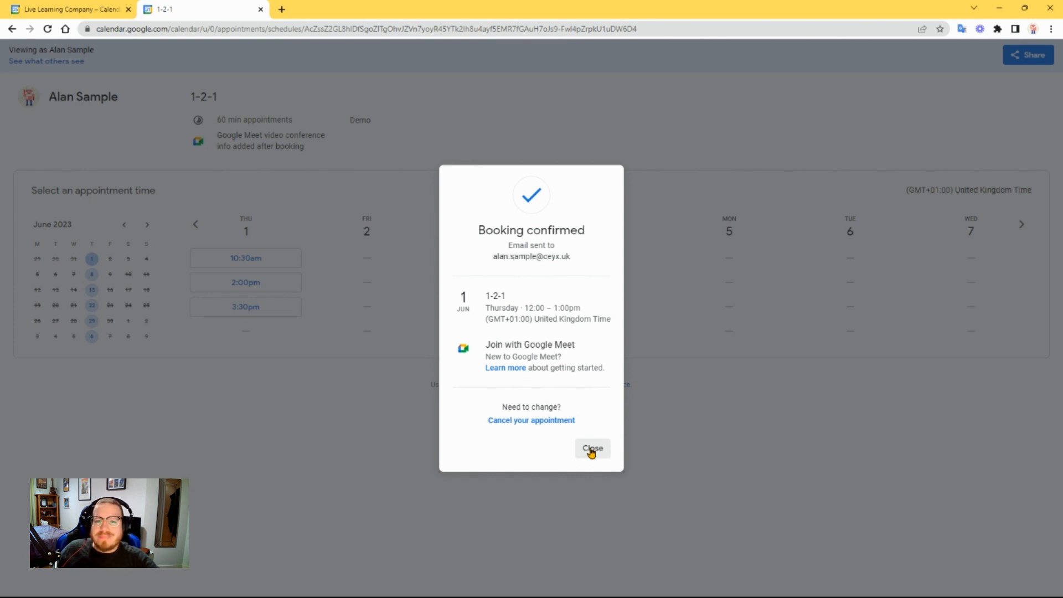
{"action": "left_click", "coordinate": [592, 449]}
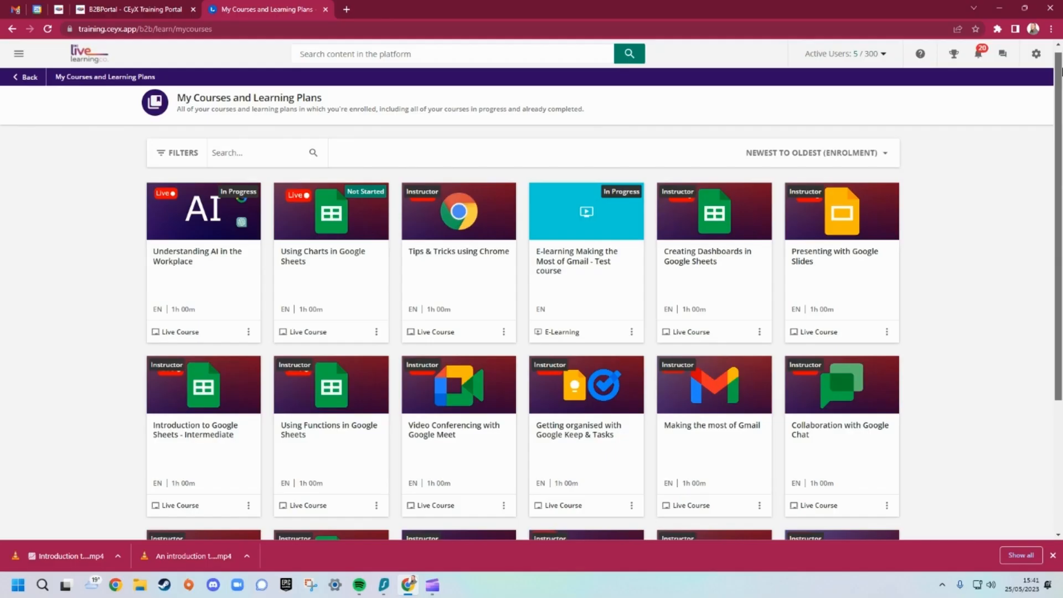
{"action": "scroll", "coordinate": [1060, 149], "scroll_direction": "down", "scroll_amount": 3}
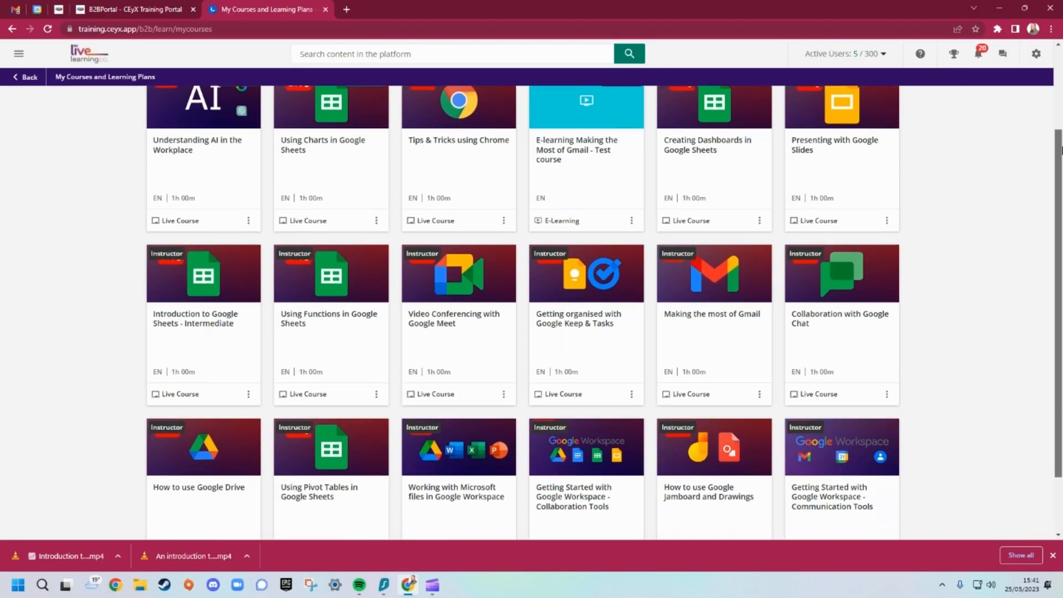
{"action": "left_click_drag", "start_coordinate": [1060, 150], "coordinate": [1061, 269]}
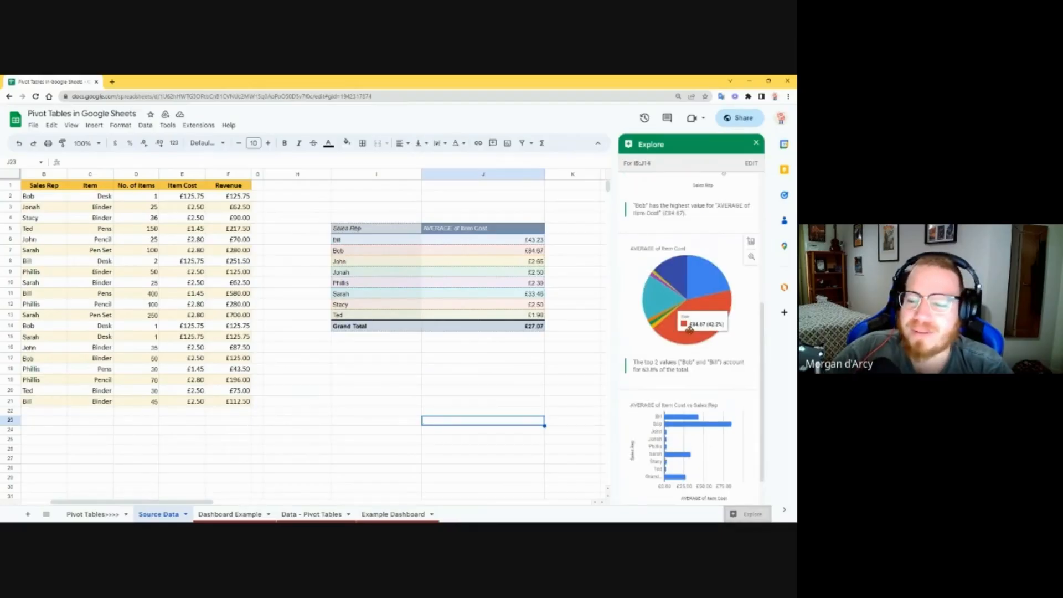
{"action": "scroll", "coordinate": [689, 321], "scroll_direction": "up", "scroll_amount": 2}
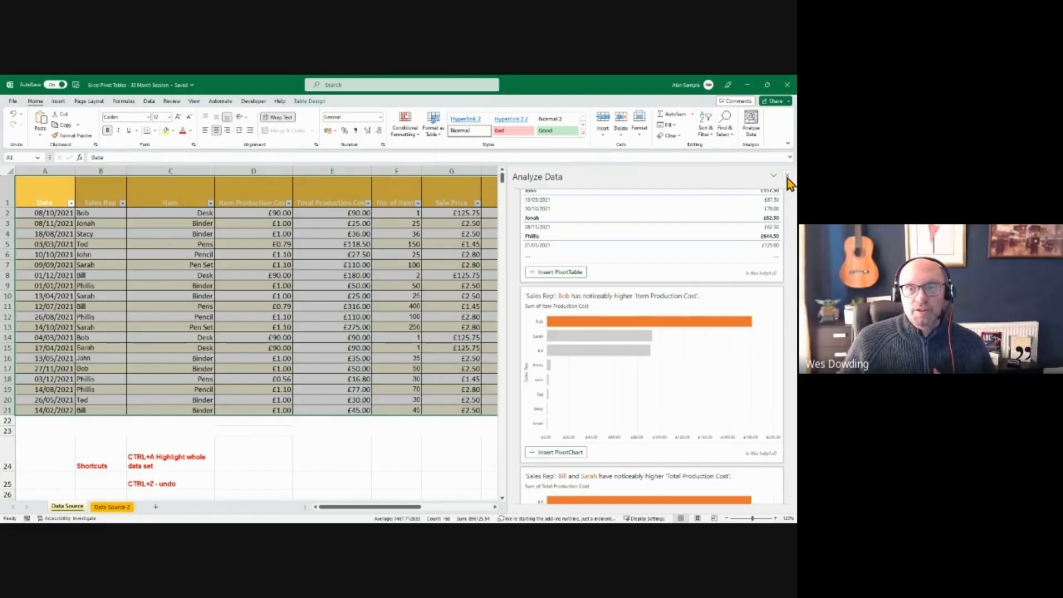
{"action": "left_click", "coordinate": [787, 176]}
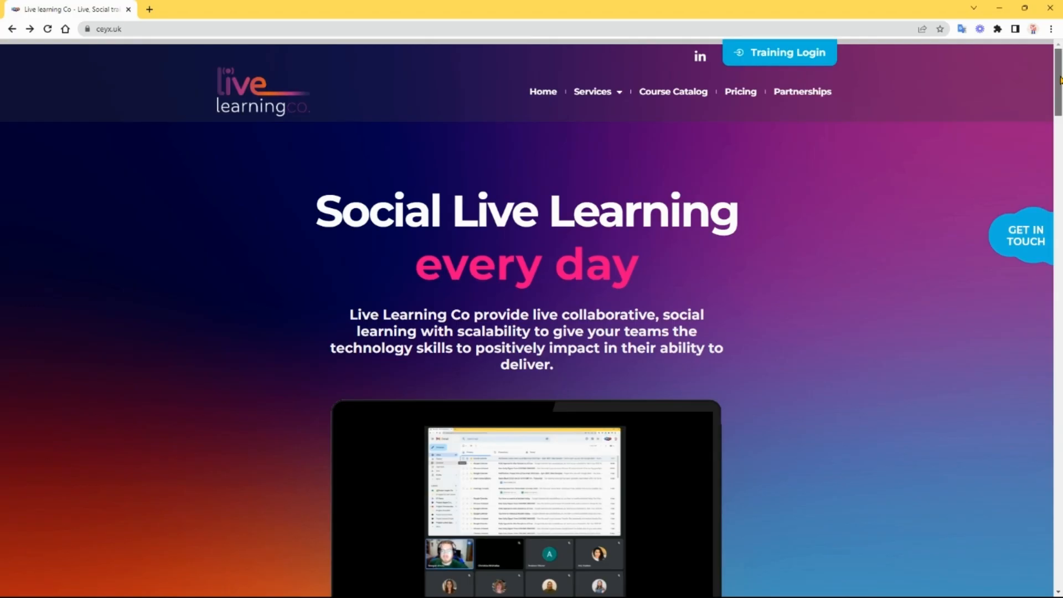
{"action": "scroll", "coordinate": [1059, 90], "scroll_direction": "down", "scroll_amount": 2}
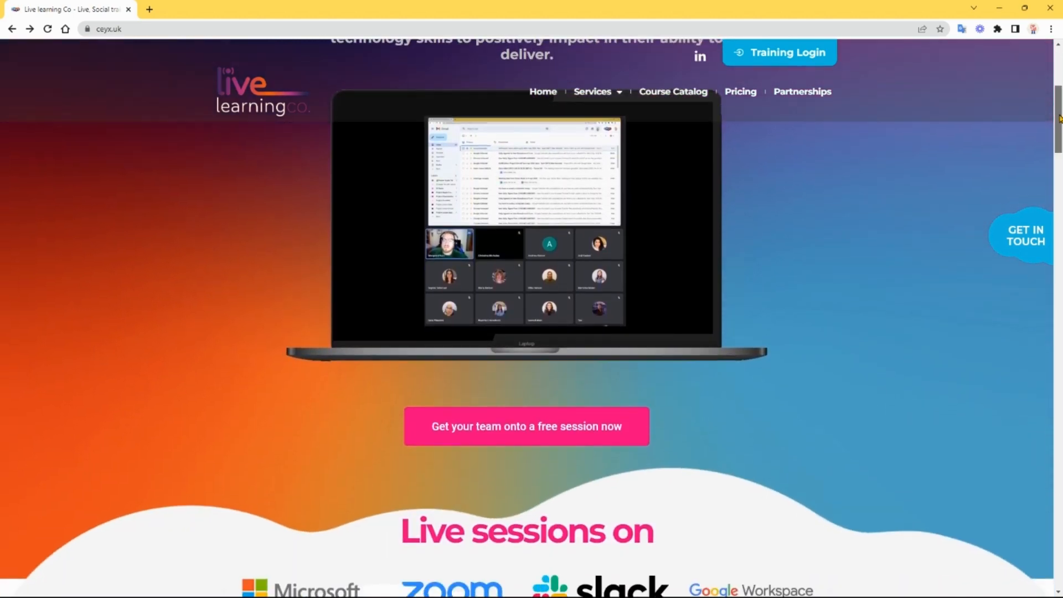